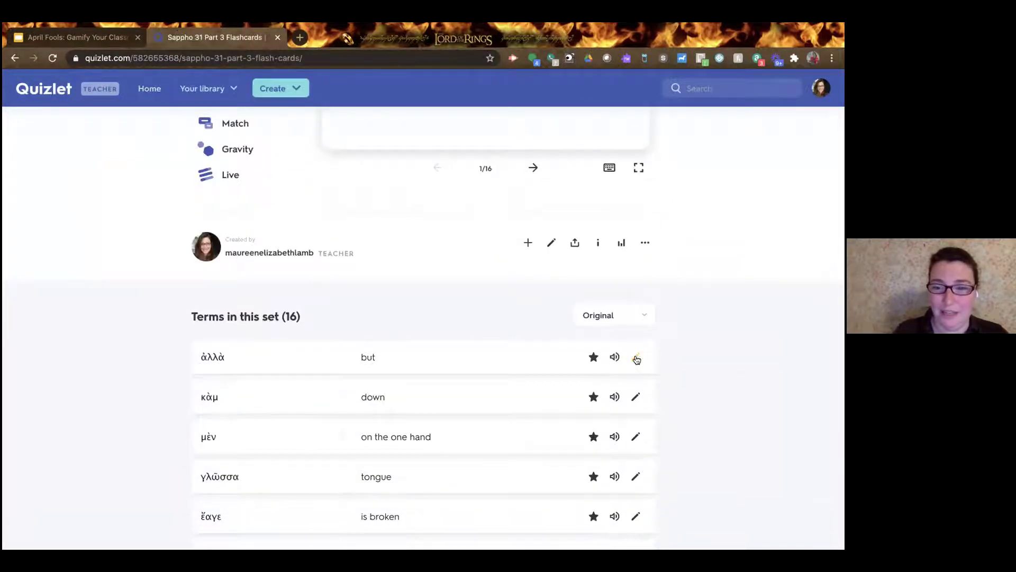
- Open the full edit page for the Sappho 31 Part 3 set and scroll to its terms
click(635, 358)
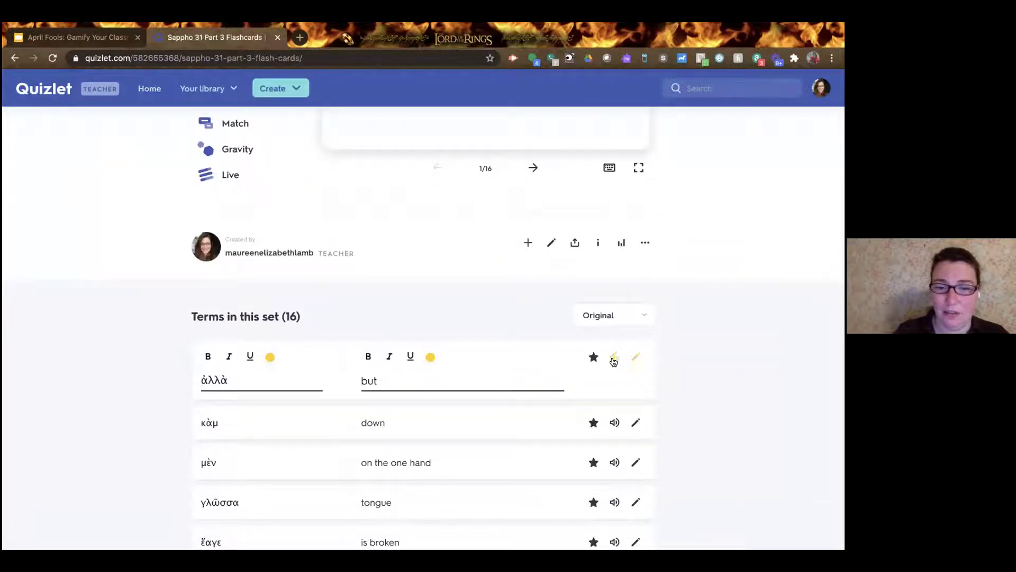
click(613, 360)
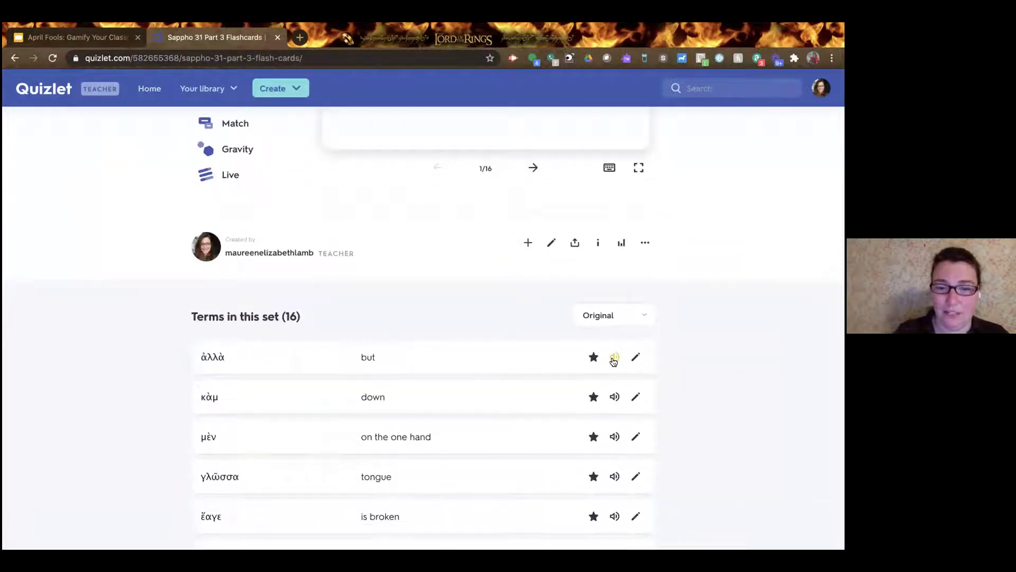
click(552, 243)
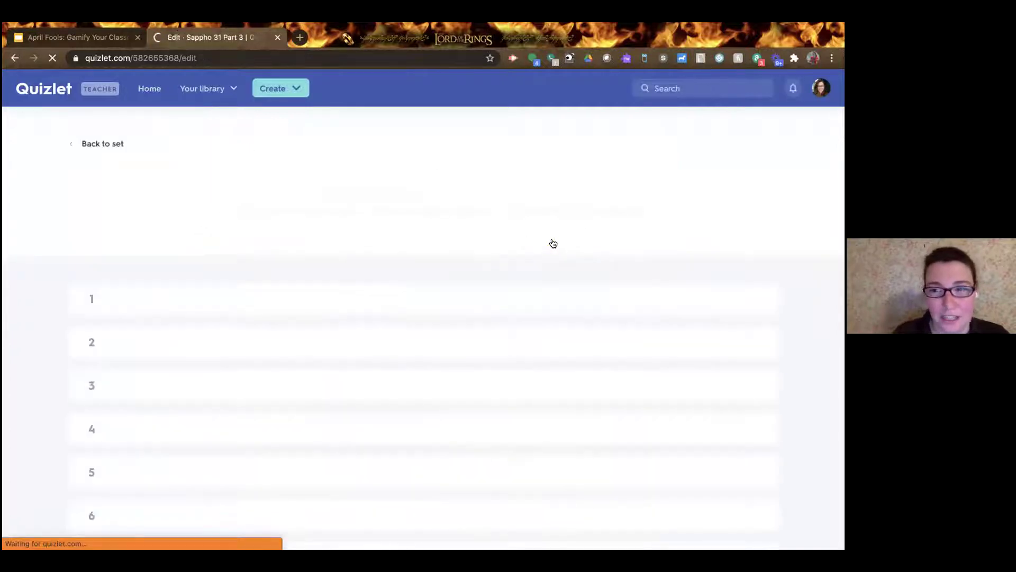
scroll(506, 314, down, 3)
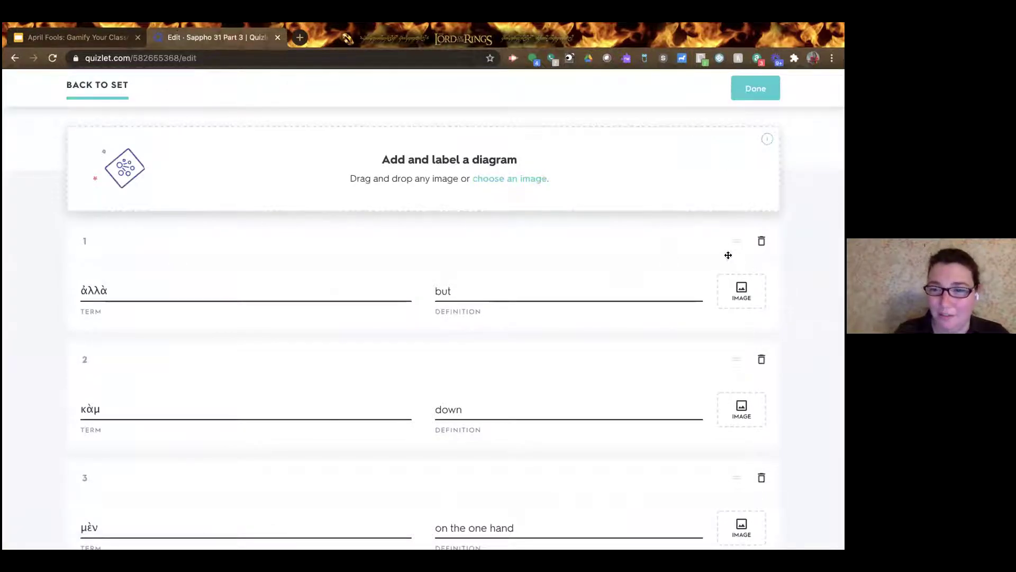
- Record a voice pronunciation of the term ἀλλὰ on card 1
click(581, 301)
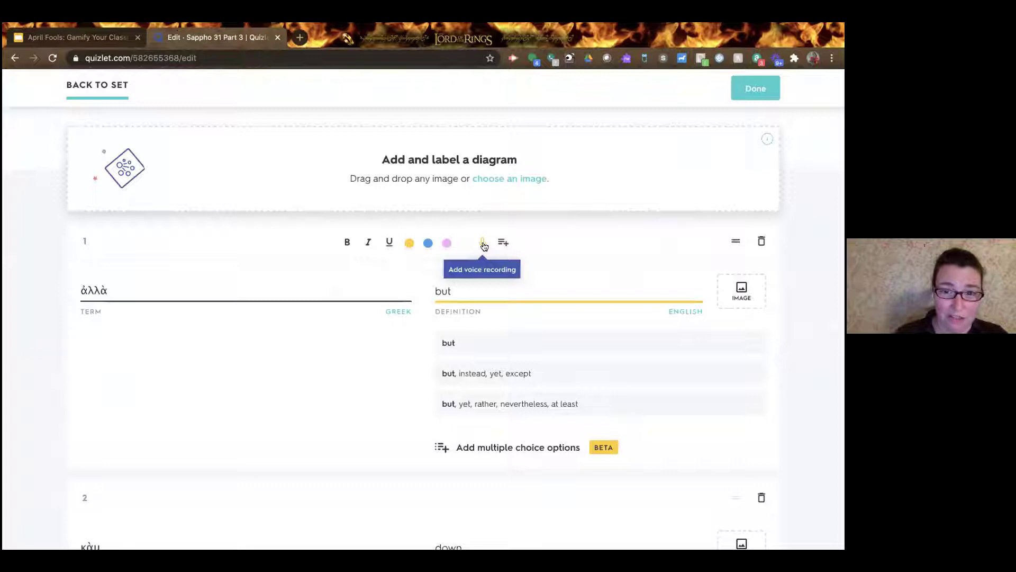
click(482, 244)
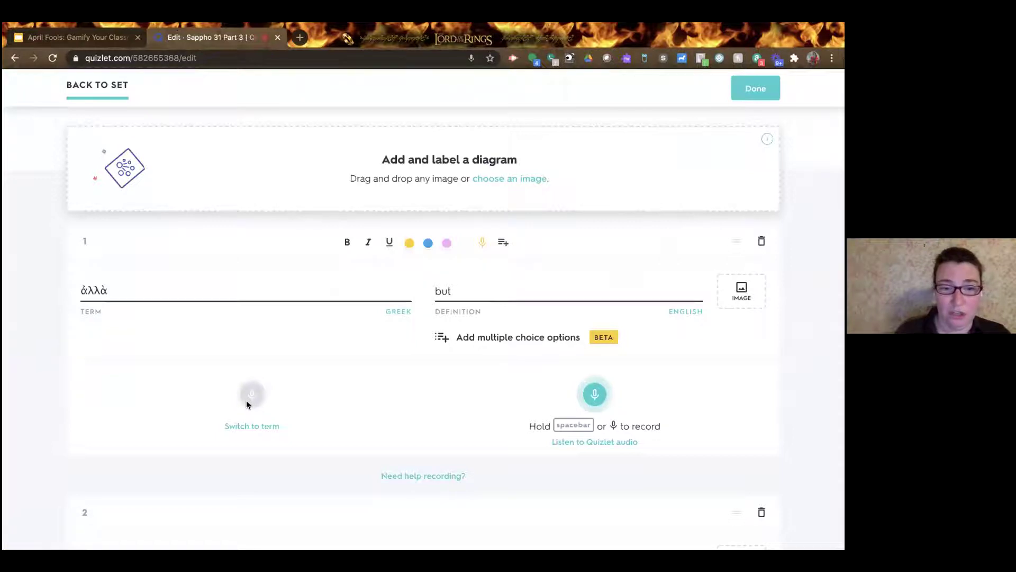
click(254, 424)
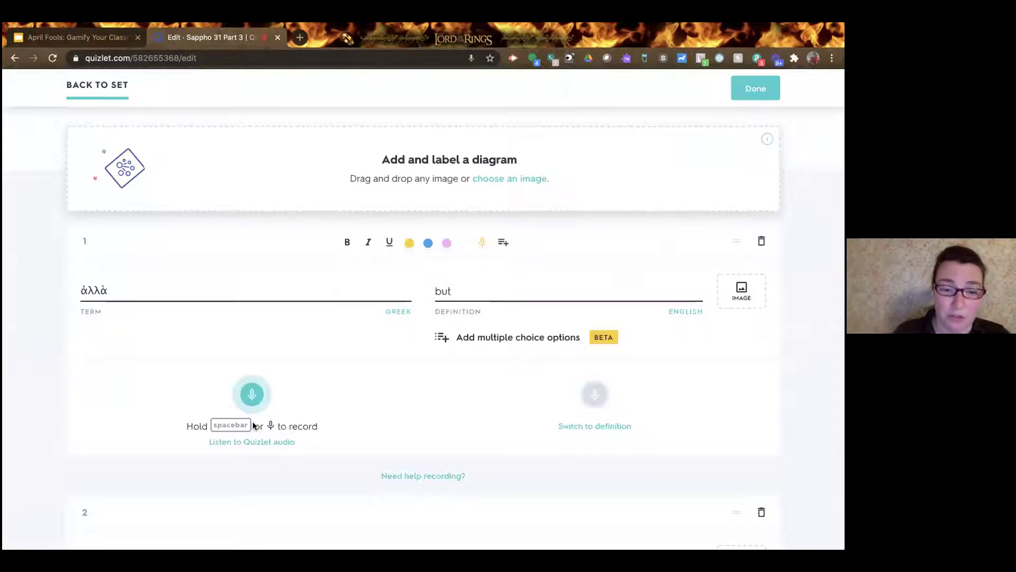
key(space)
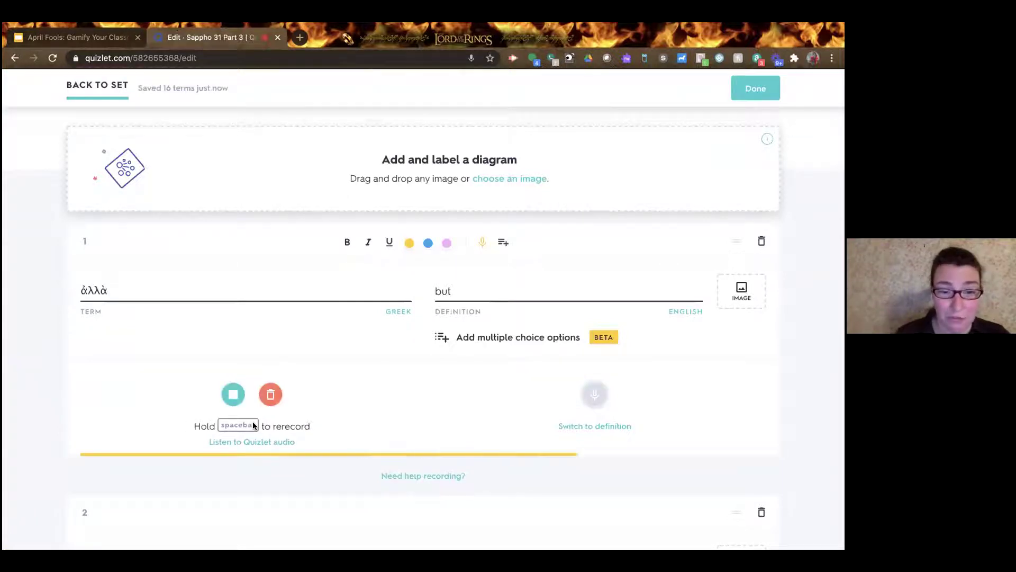
- Play back the ἀλλὰ recording, delete it, and record the term again
click(232, 397)
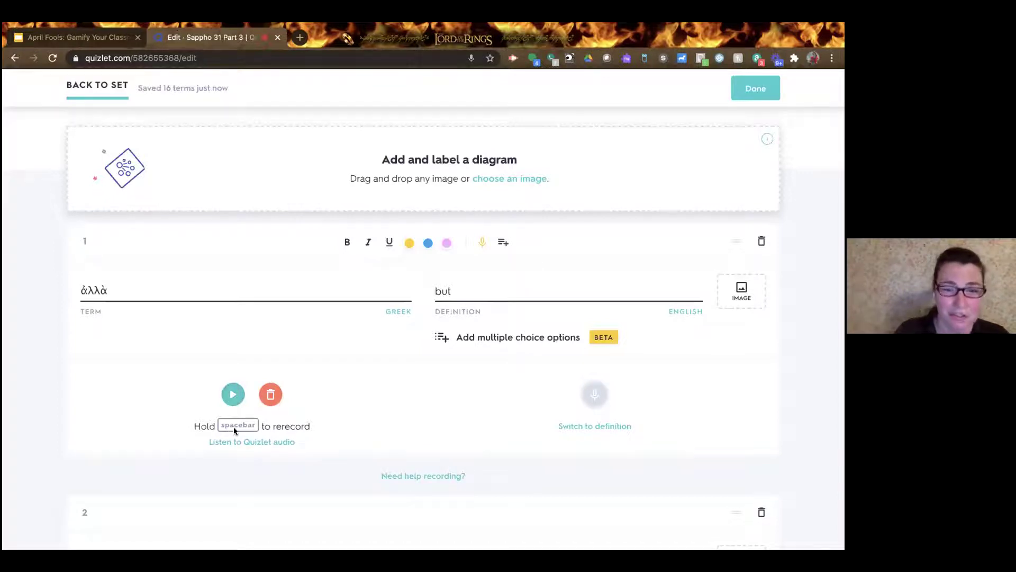
click(270, 394)
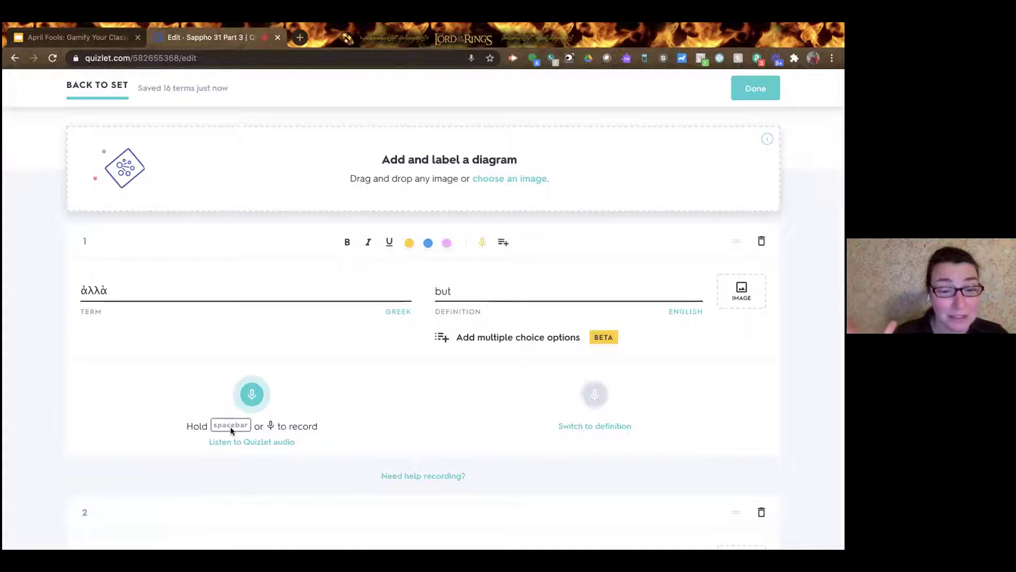
key(space)
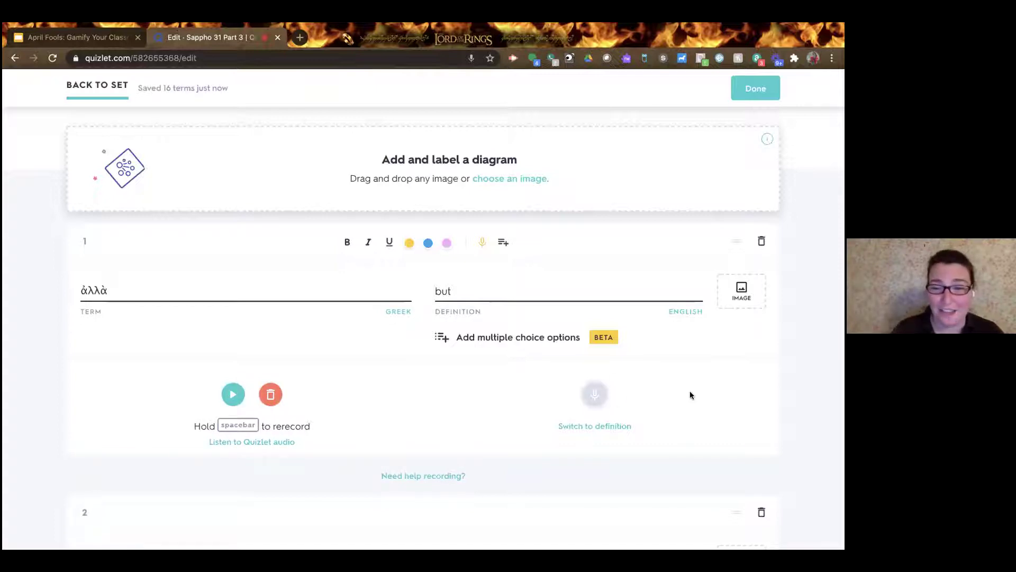
scroll(690, 394, down, 3)
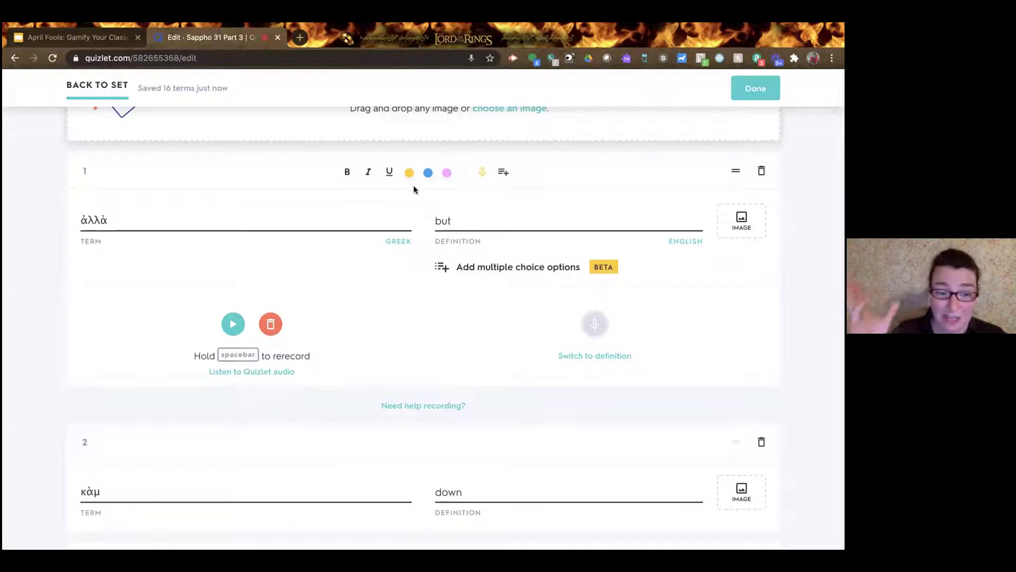
scroll(432, 191, down, 1)
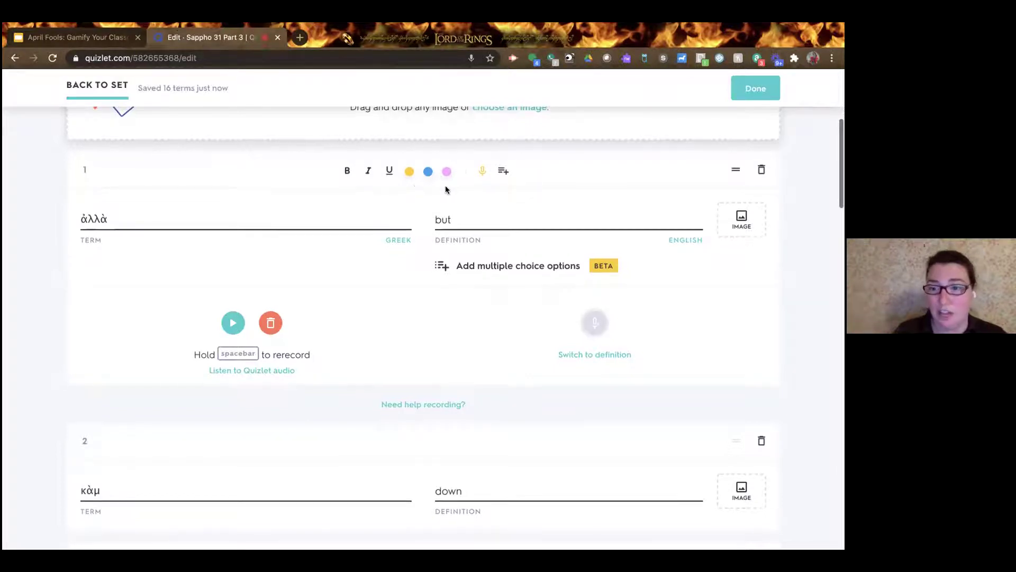
scroll(445, 189, up, 4)
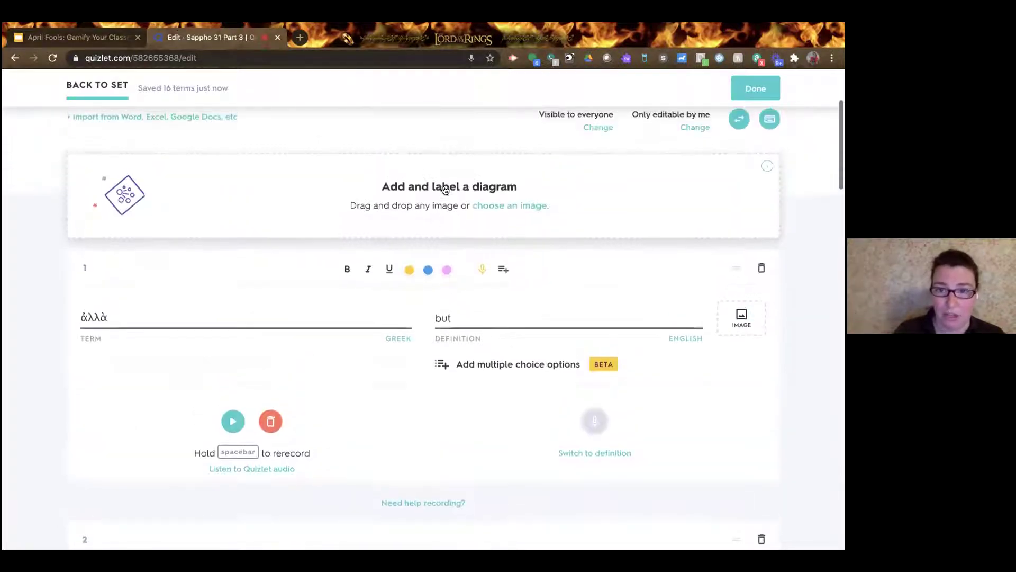
scroll(737, 227, up, 5)
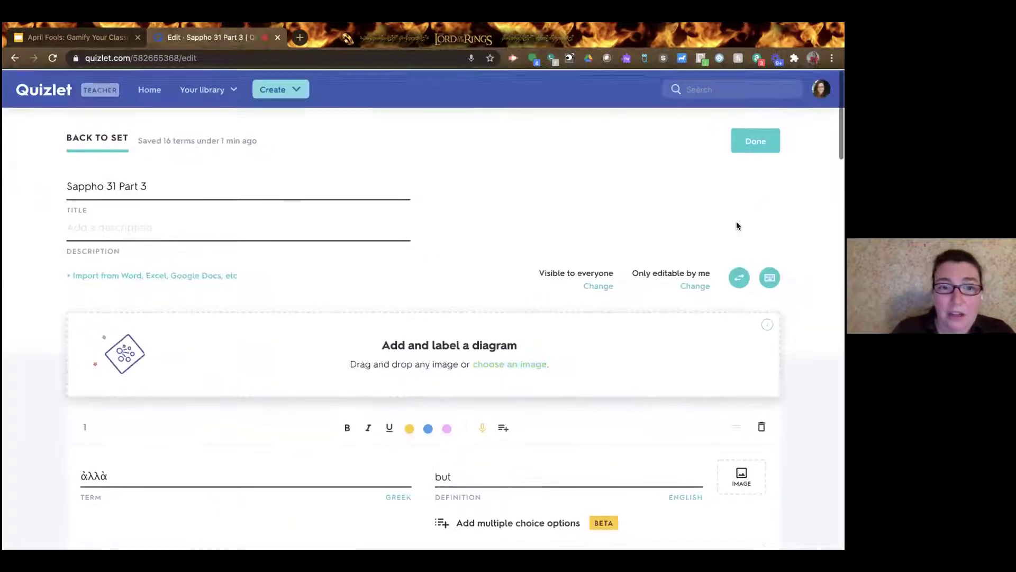
- Go to Home and view all sets from the Your library menu
click(149, 89)
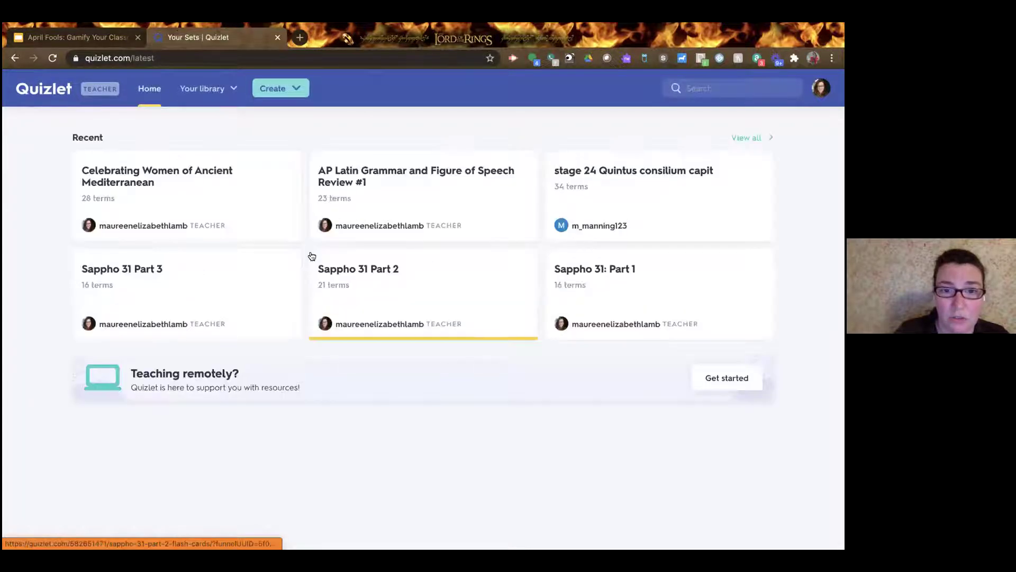
click(201, 89)
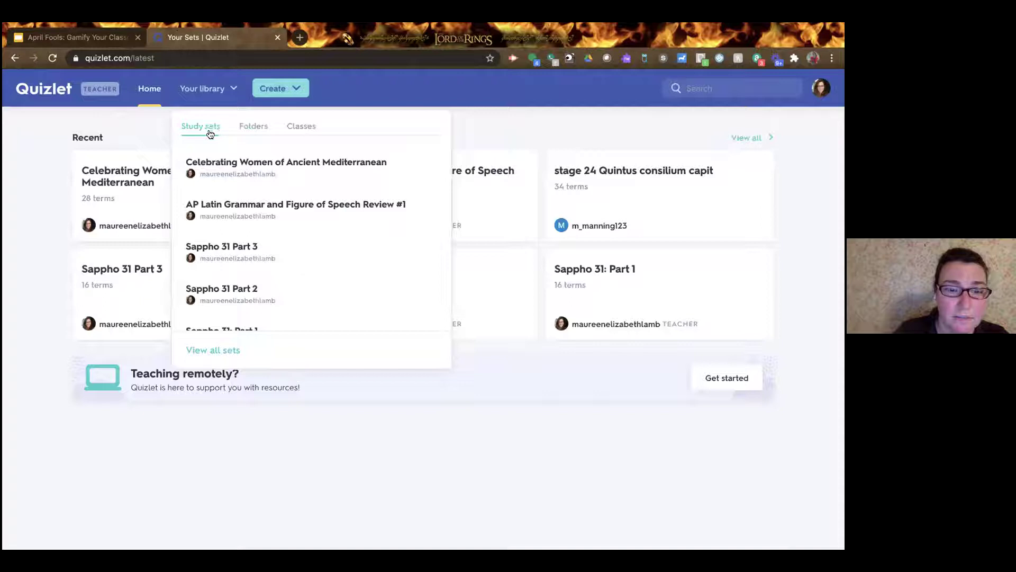
click(218, 347)
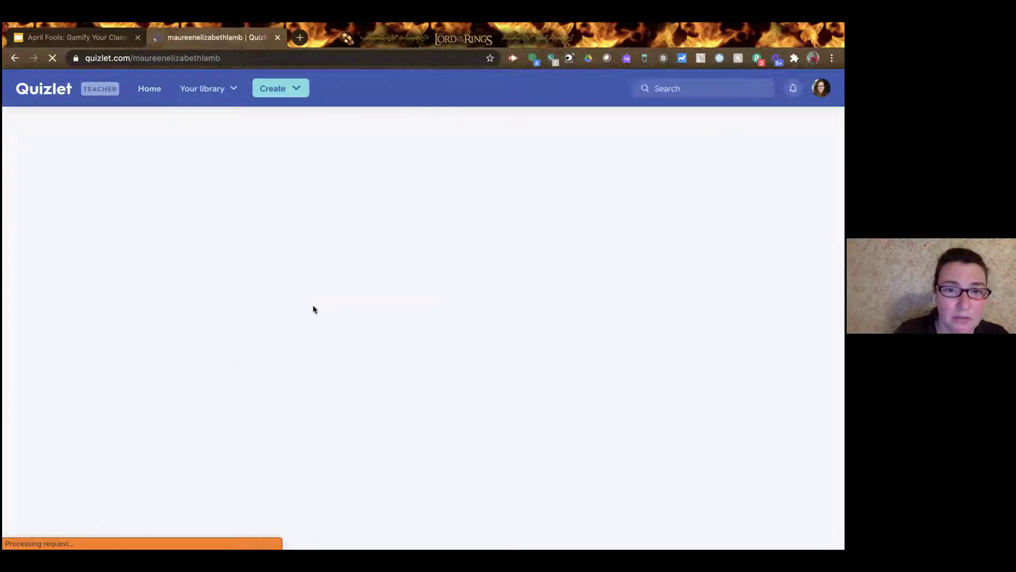
- Scroll the study sets down to December 2020 and open the Caesar 1.4 diagram set
scroll(314, 309, down, 20)
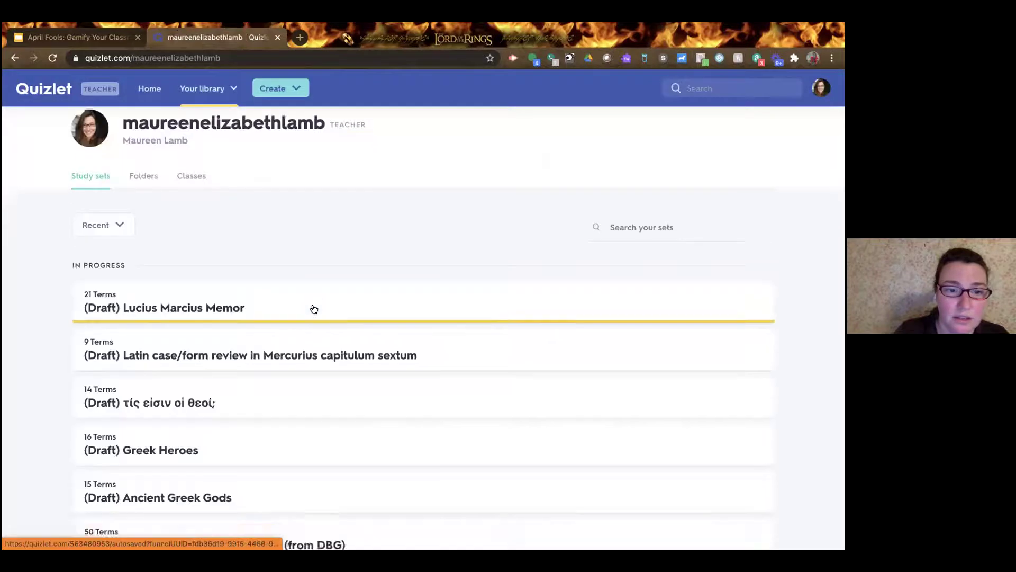
scroll(314, 309, down, 20)
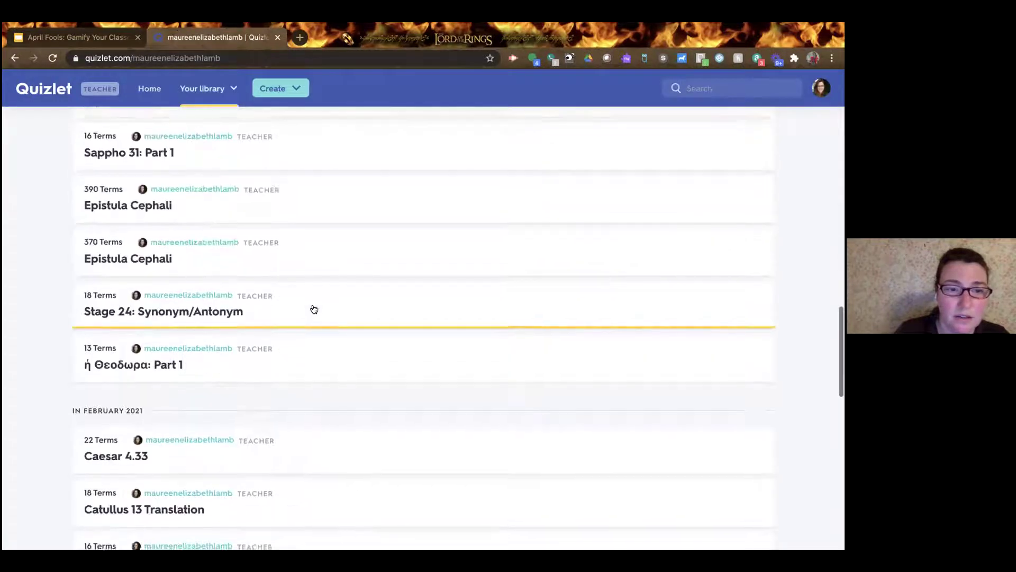
scroll(313, 309, down, 15)
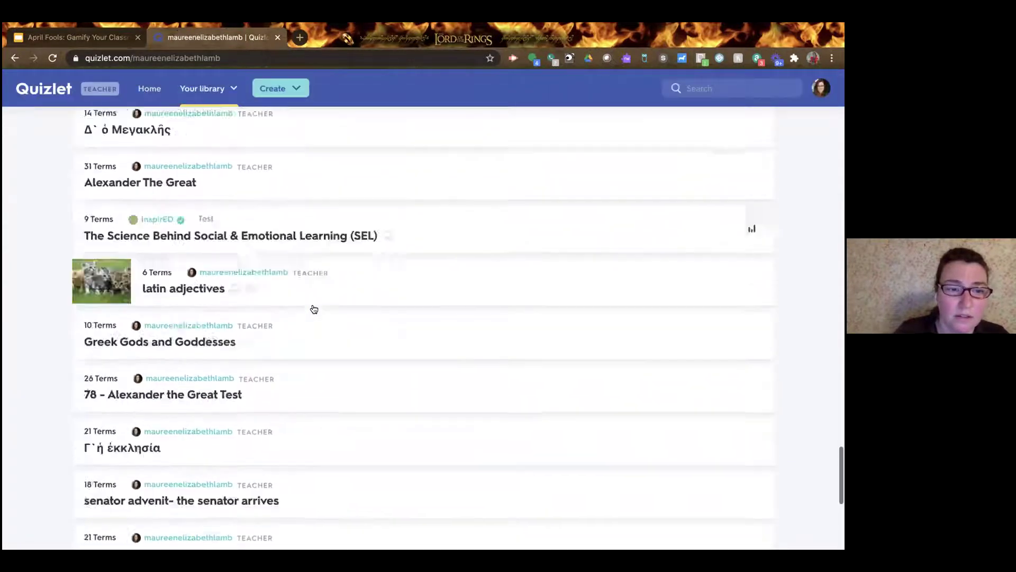
scroll(314, 309, up, 7)
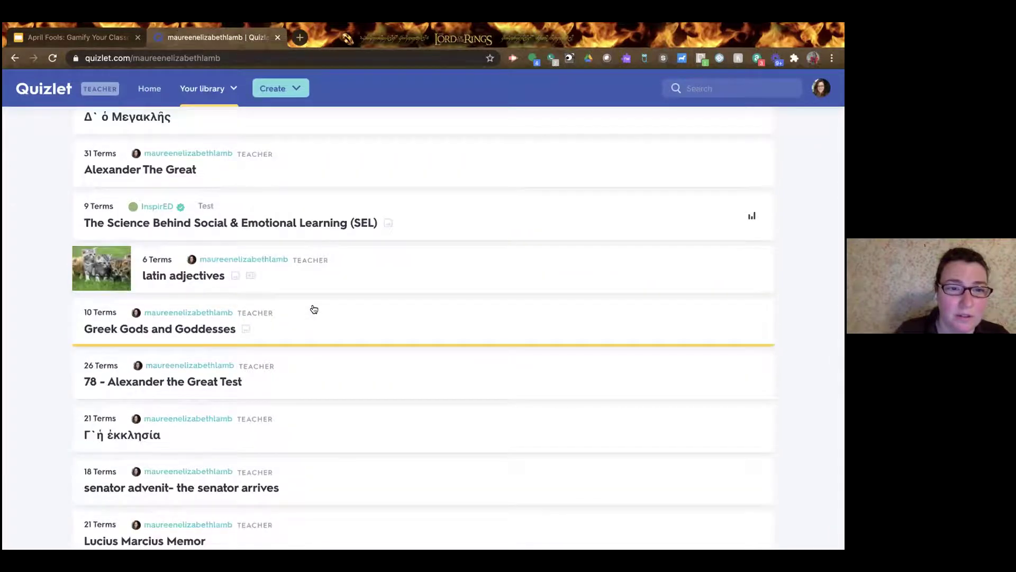
scroll(314, 309, down, 15)
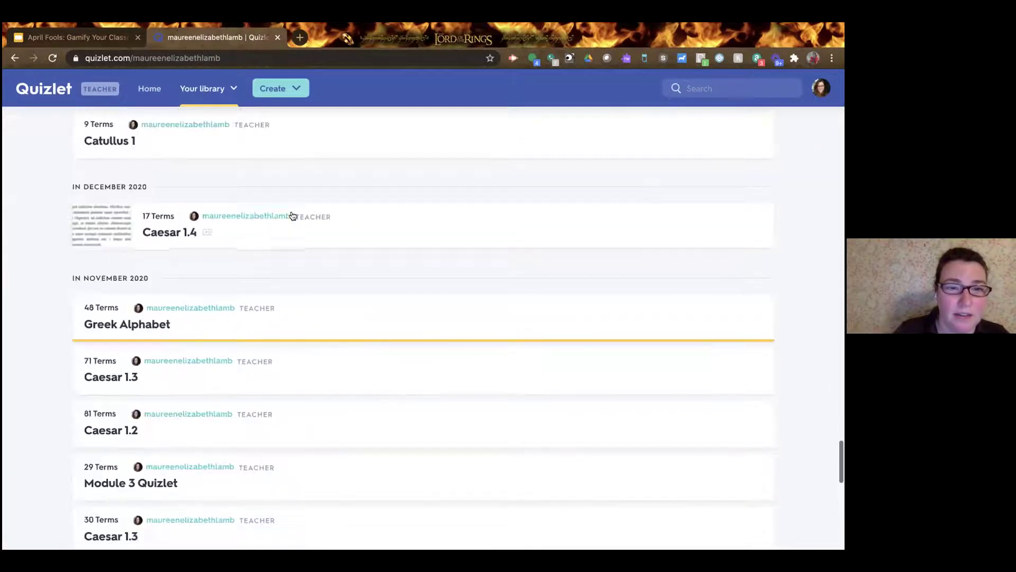
click(292, 215)
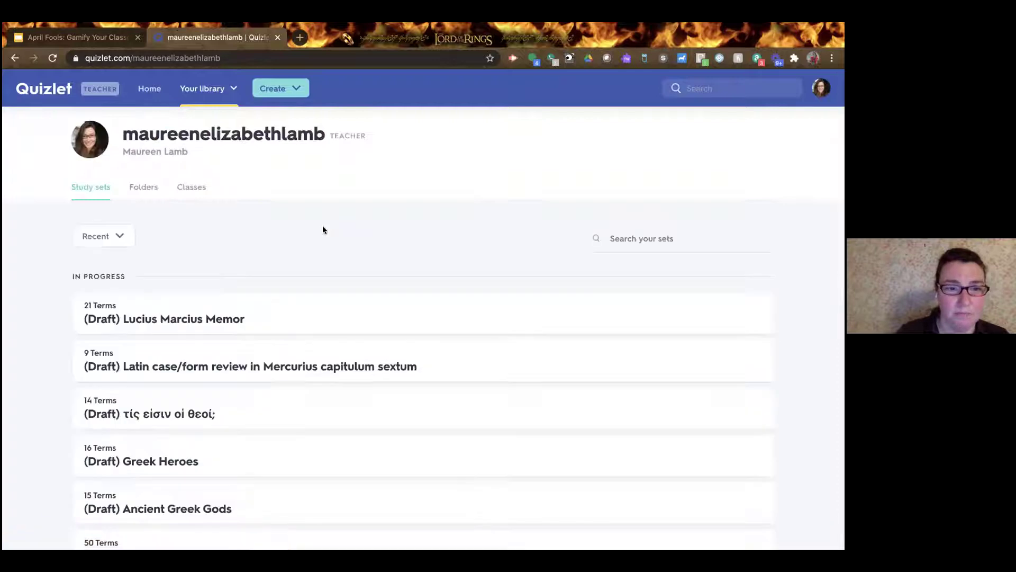
scroll(292, 288, down, 20)
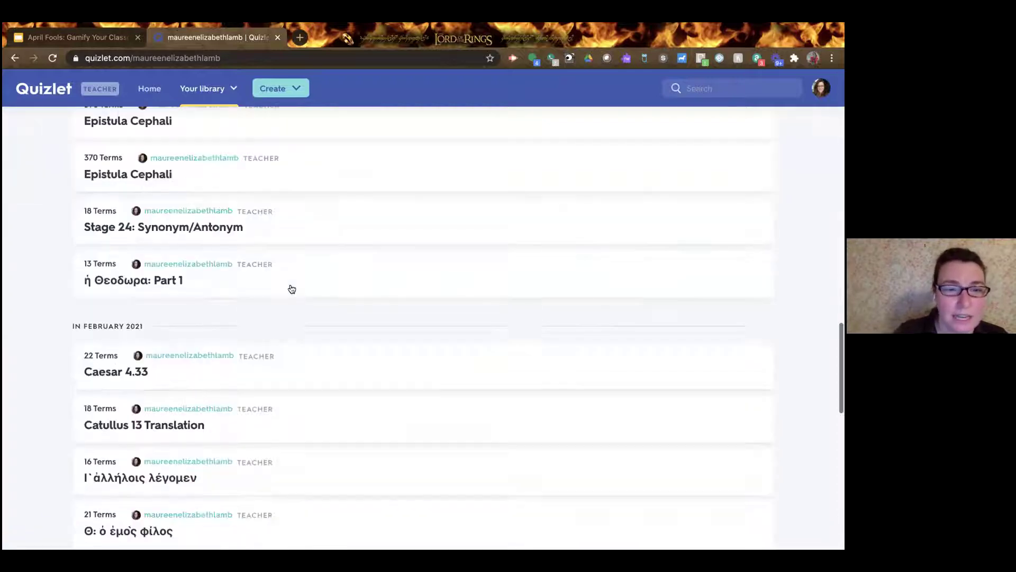
scroll(291, 288, down, 10)
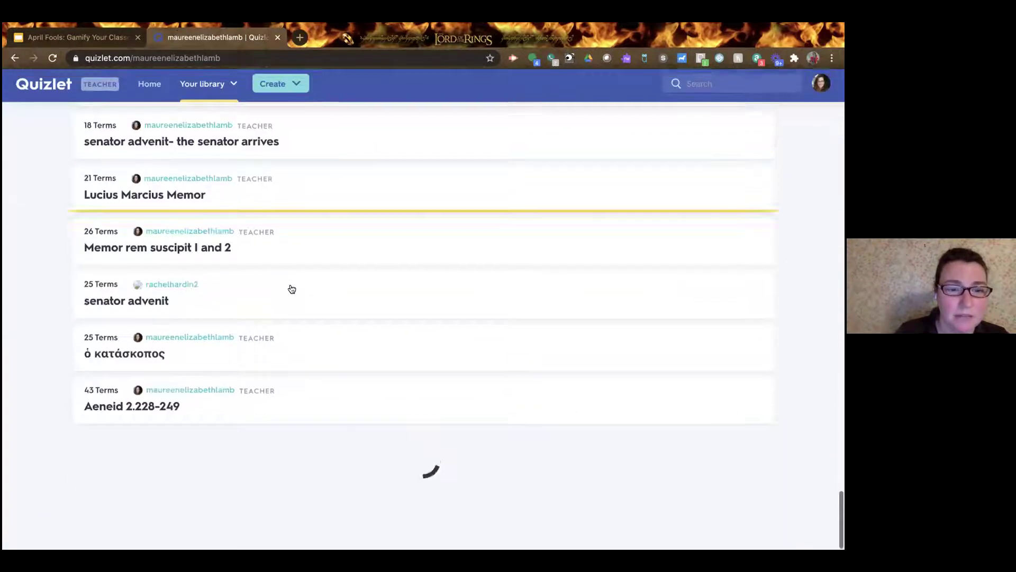
scroll(291, 289, down, 7)
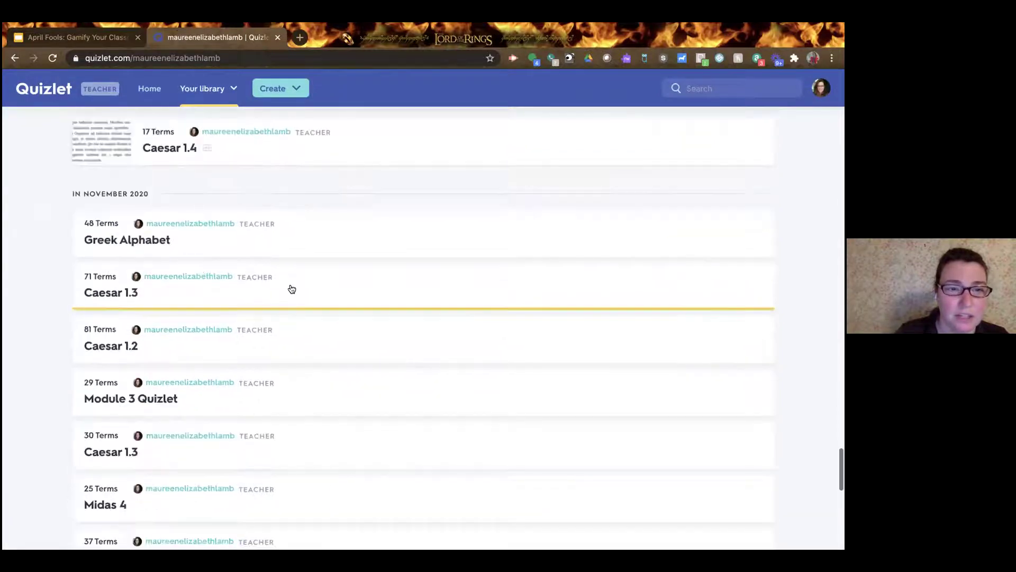
scroll(181, 264, up, 2)
click(175, 253)
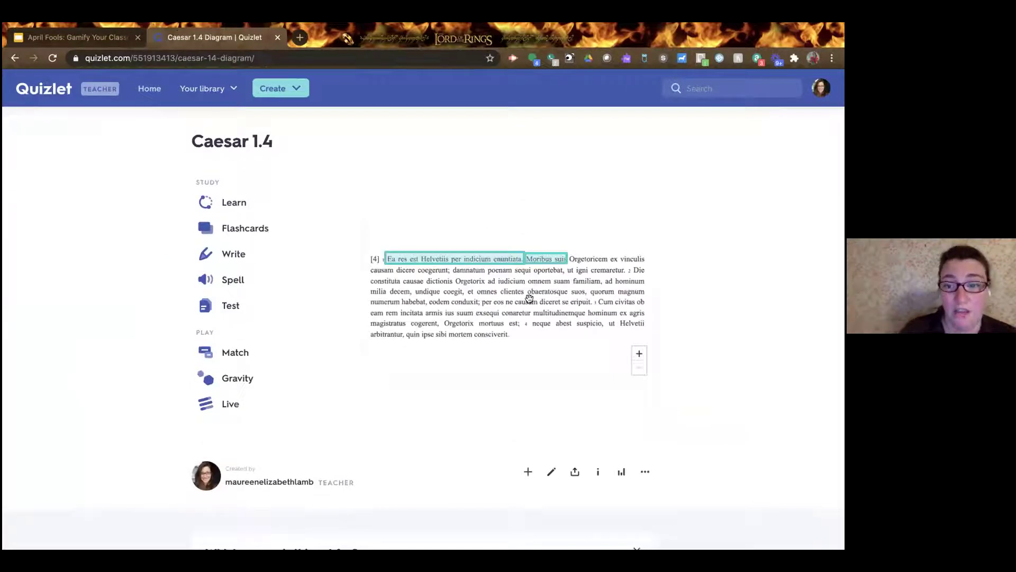
- Open the Caesar 1.4 set's edit page from the Edit pencil below the diagram
scroll(588, 305, down, 3)
scroll(566, 291, up, 2)
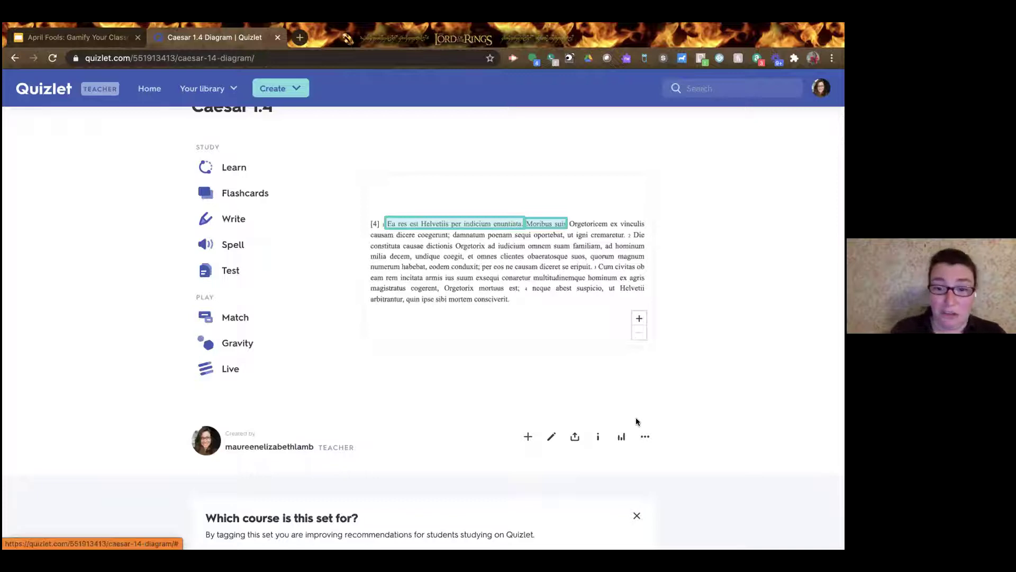
scroll(636, 418, down, 2)
click(552, 348)
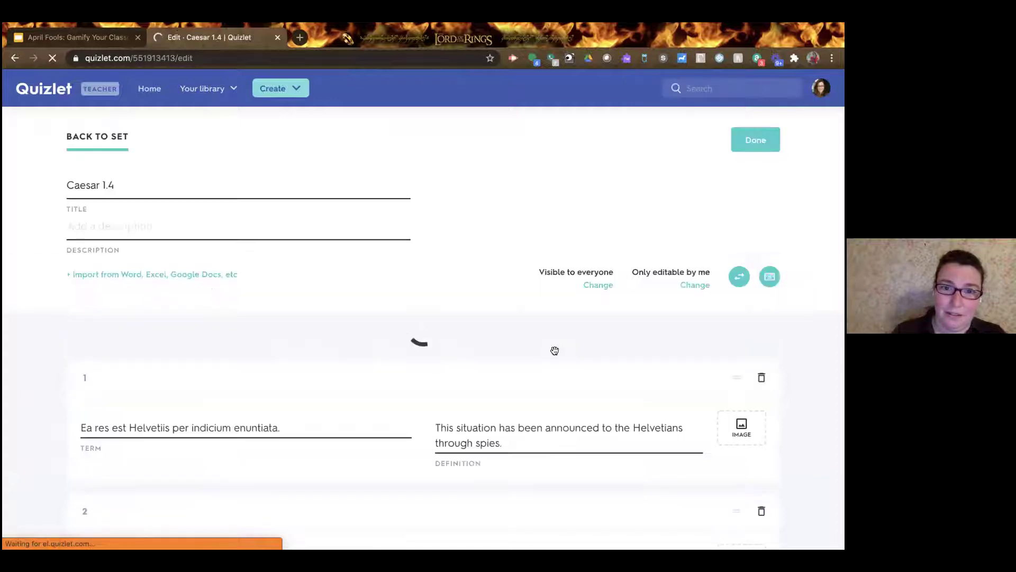
scroll(554, 350, down, 4)
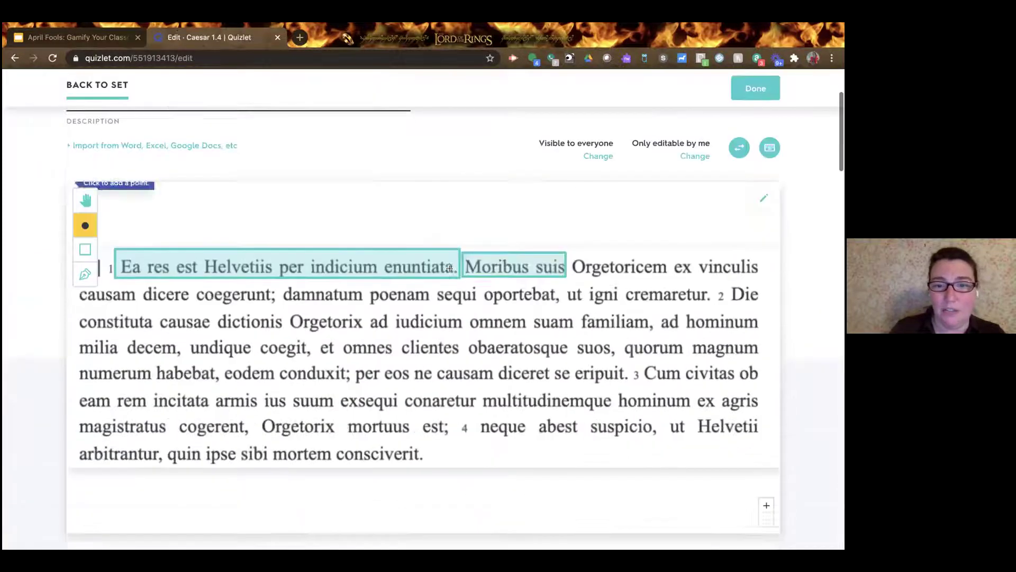
click(521, 173)
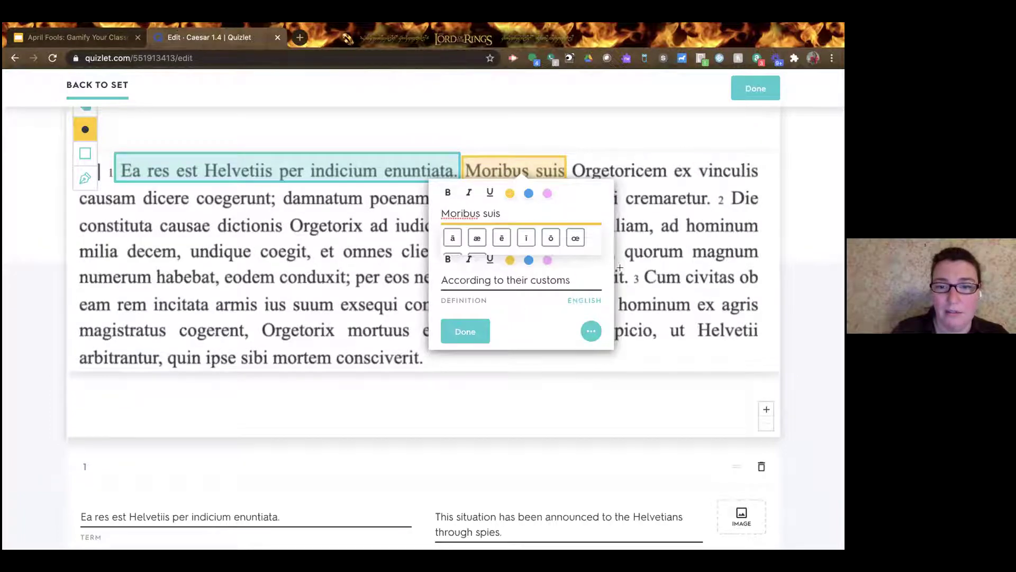
click(522, 174)
click(417, 165)
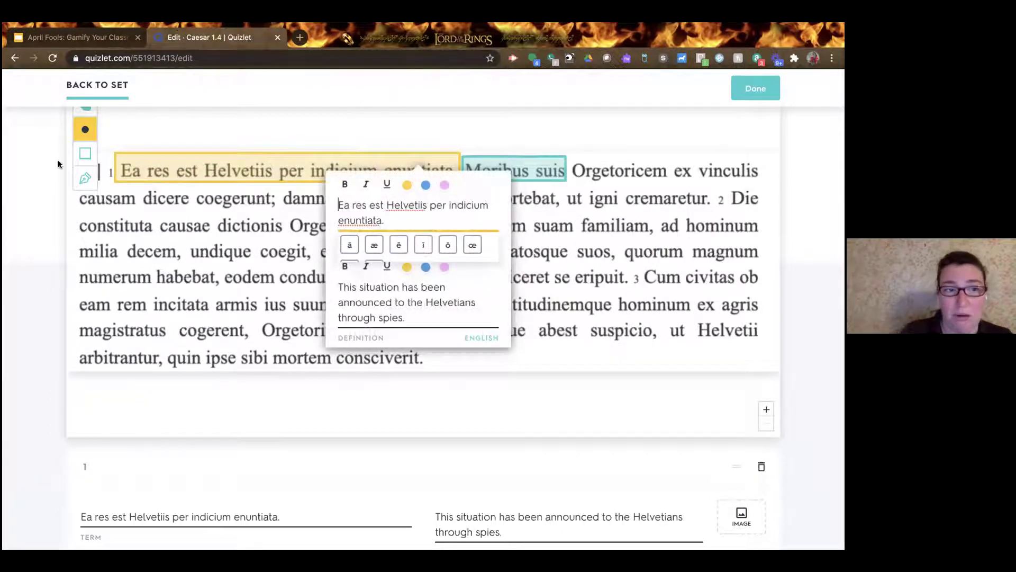
click(89, 157)
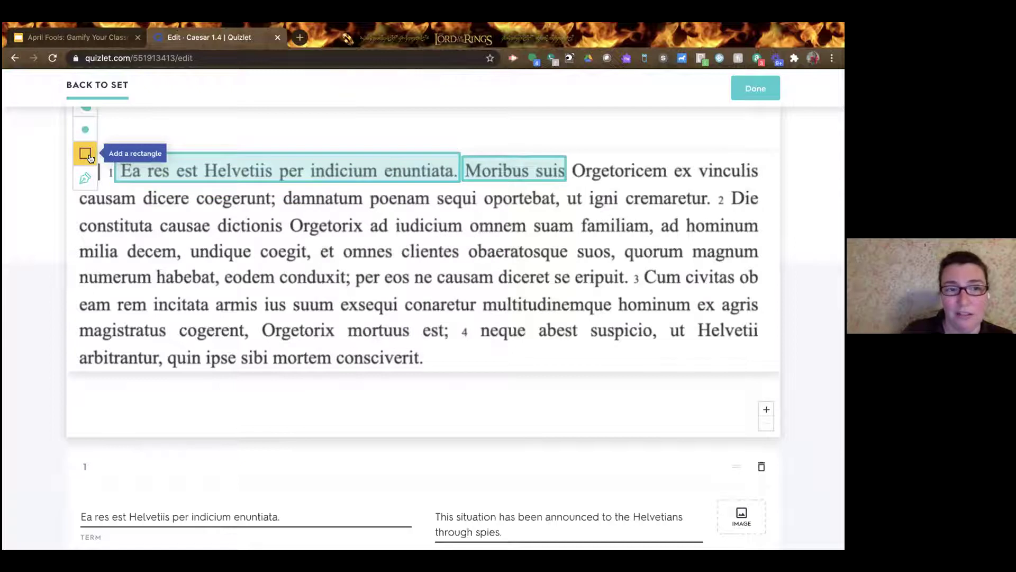
scroll(89, 156, up, 2)
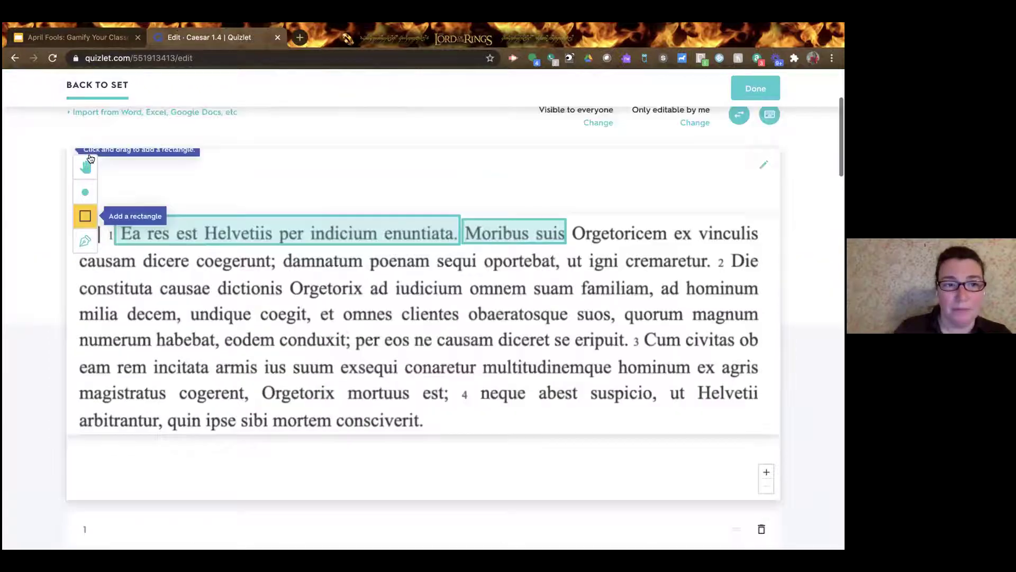
click(87, 190)
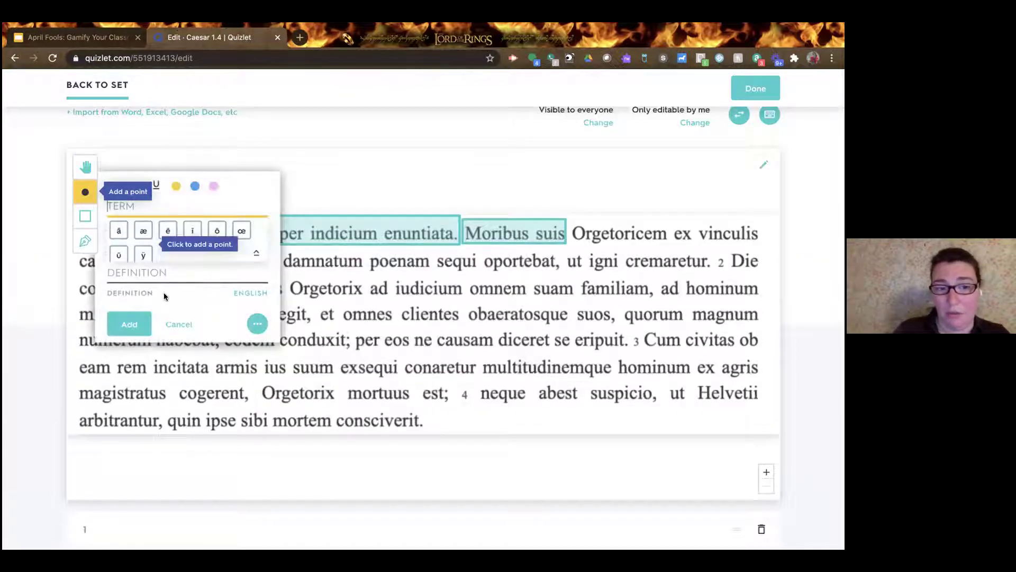
click(178, 323)
click(80, 241)
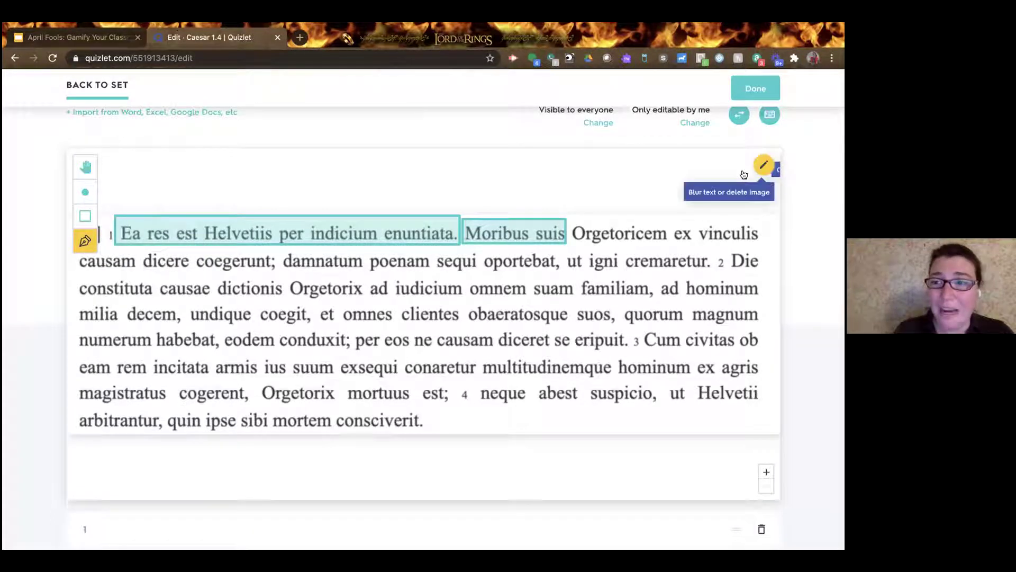
- Cover Orgetoricem in the passage's first line with a blur box and save the diagram
click(760, 170)
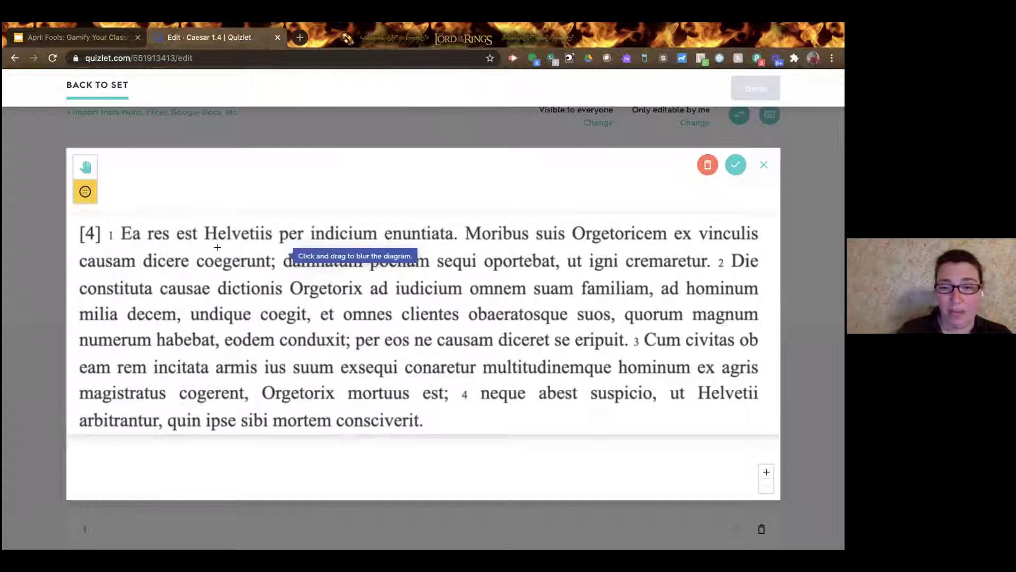
drag(572, 225, 665, 238)
drag(600, 235, 667, 245)
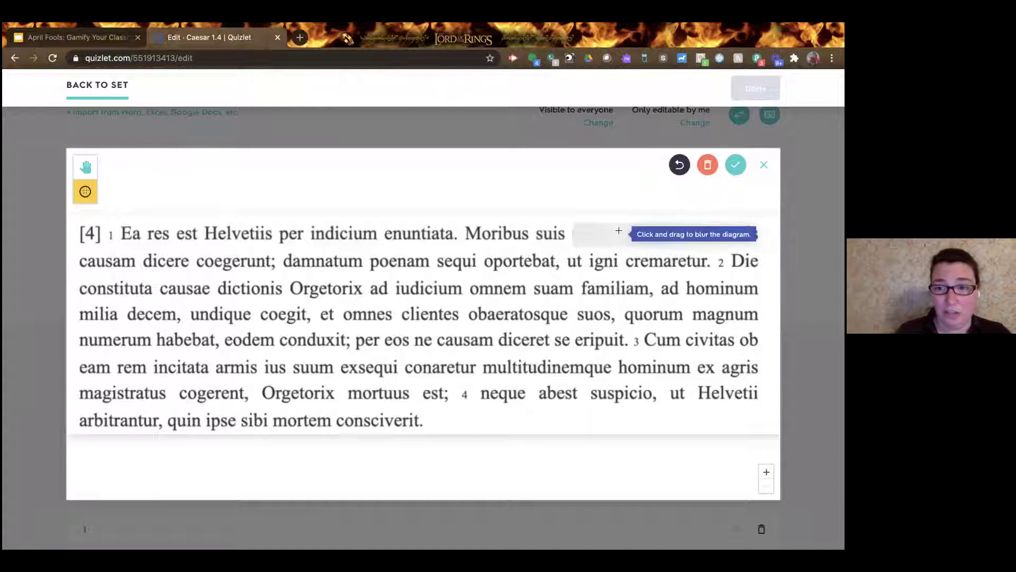
click(734, 166)
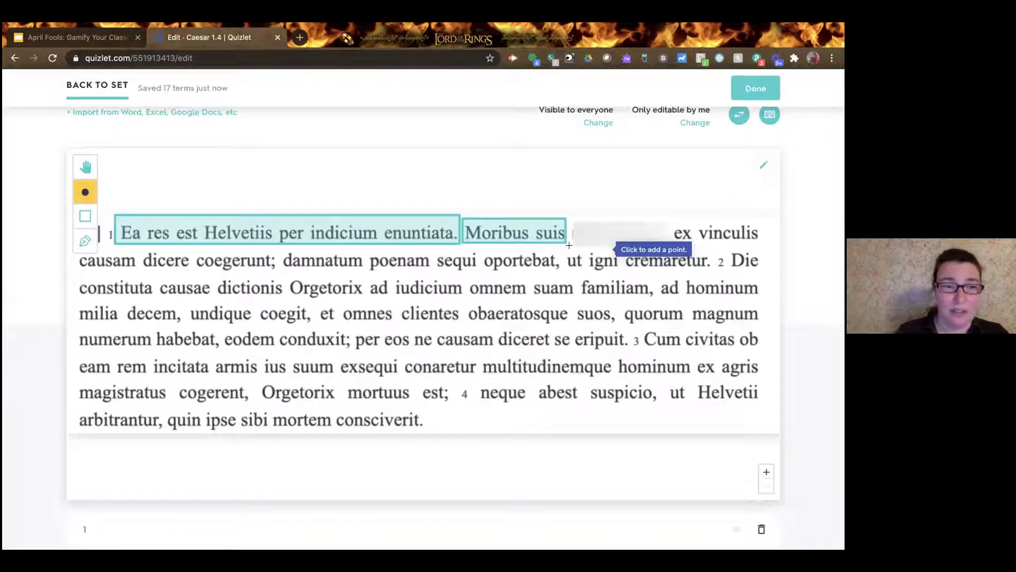
- Add a point on the blurred word with term 'Orgetoricem' and definition 'Leader of the Helvetii'
click(608, 233)
text(Oreg)
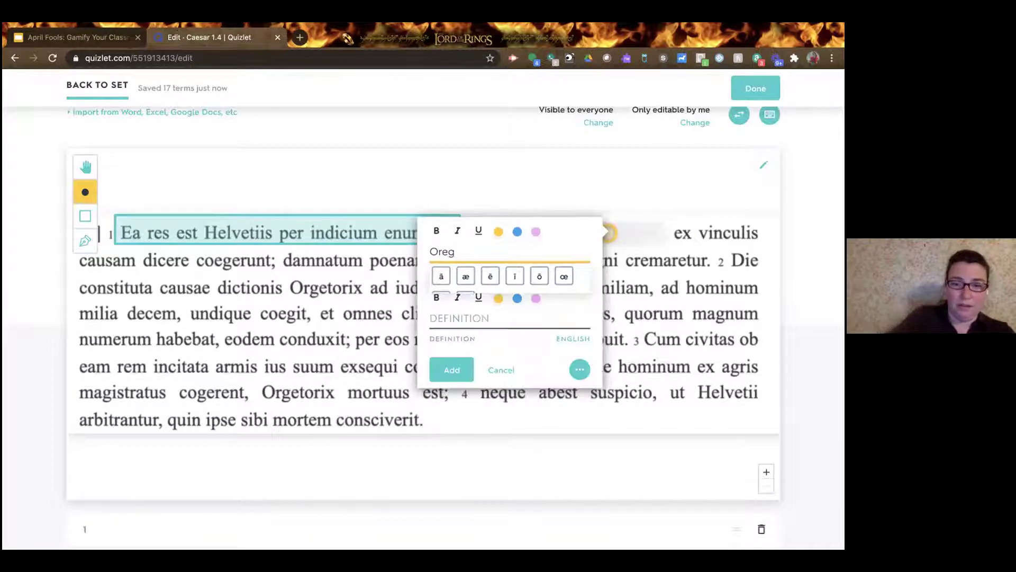
key(BackSpace)
key(BackSpace)
text(getor)
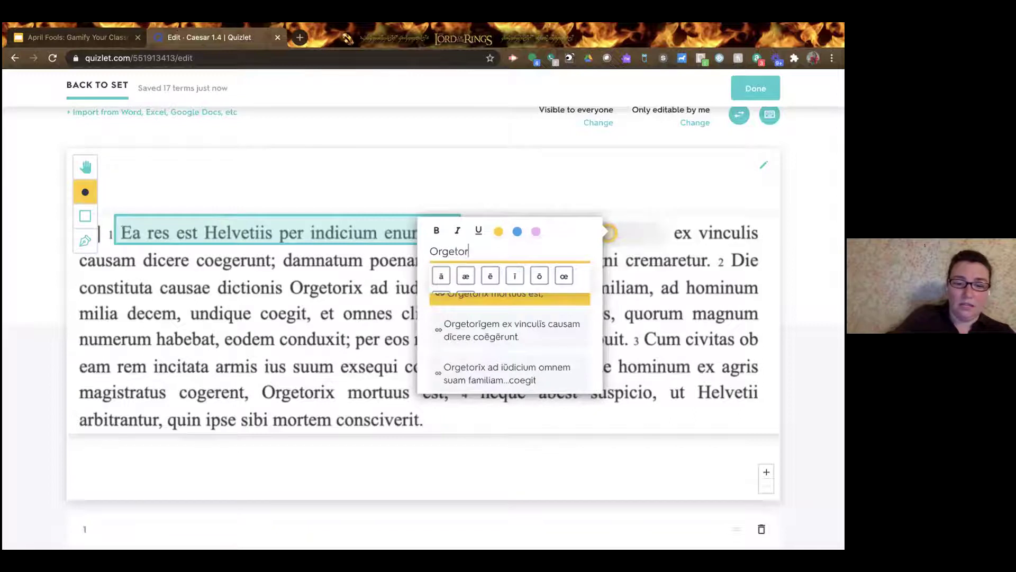
text(icem)
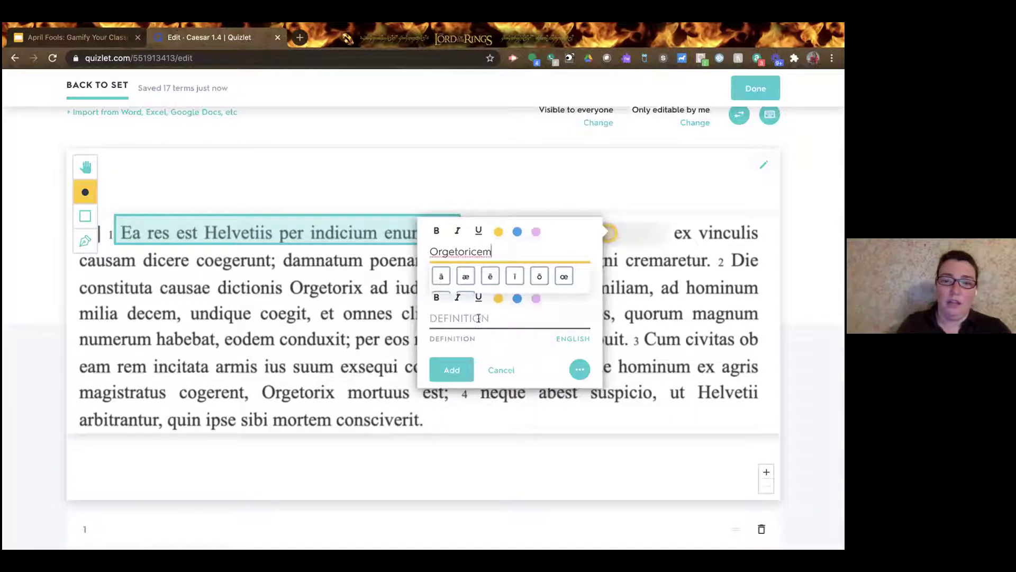
click(479, 318)
text(Leader of the Helvetii)
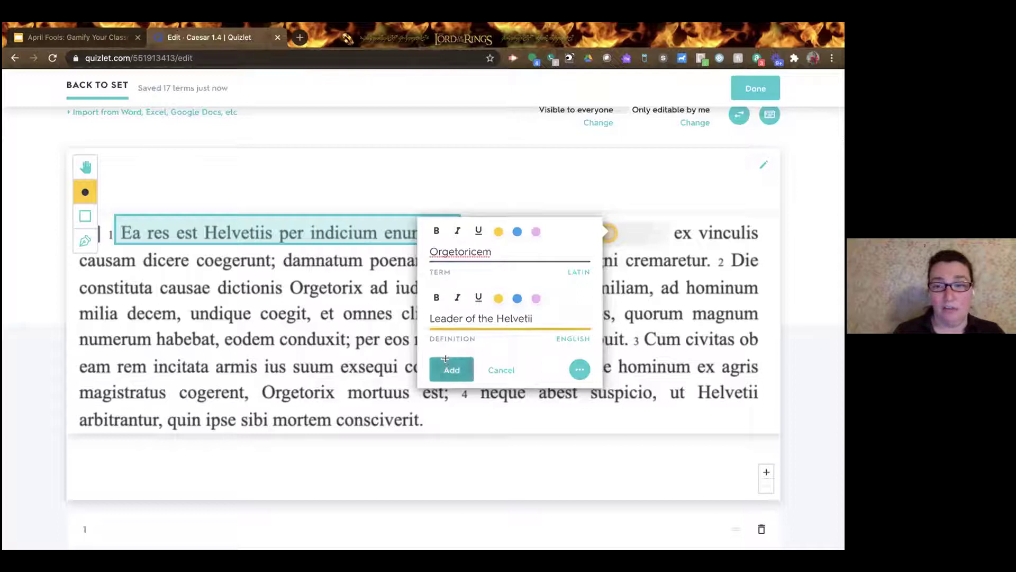
click(450, 369)
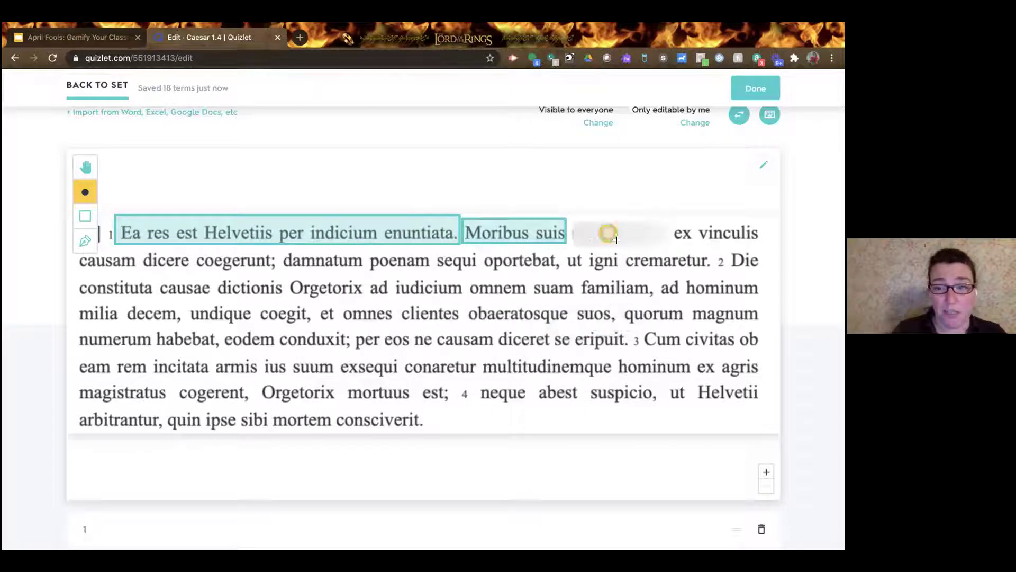
click(764, 165)
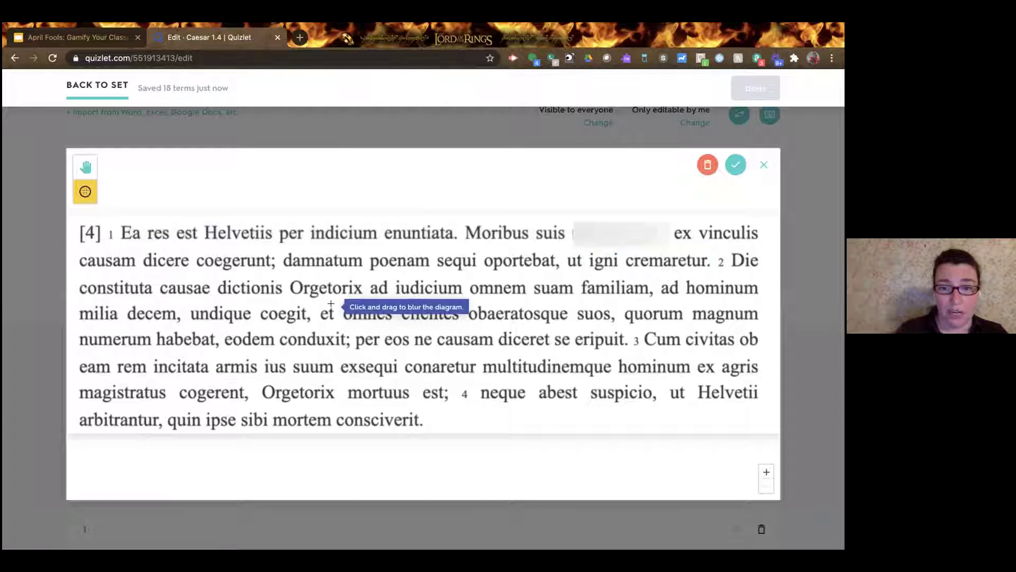
click(735, 164)
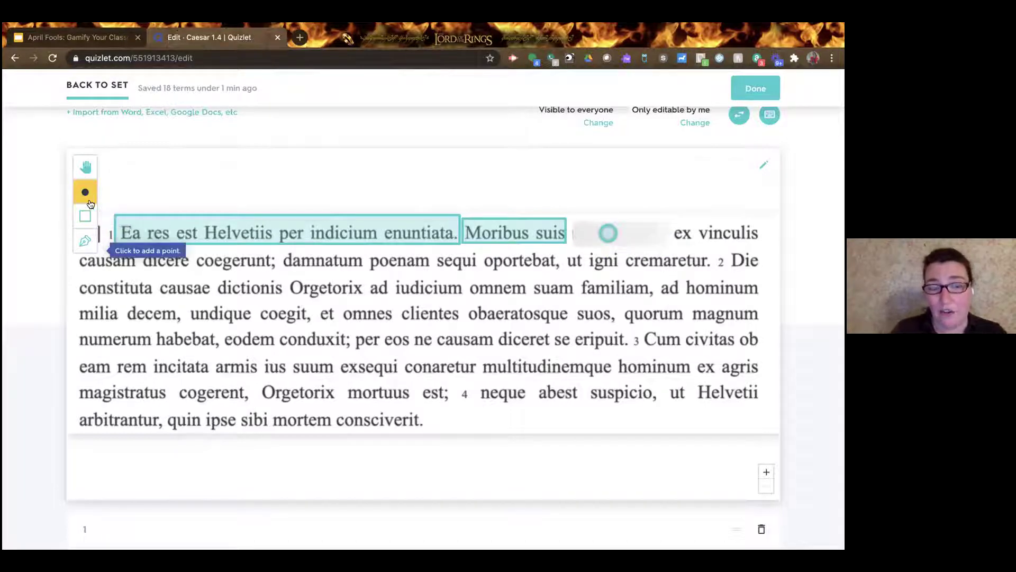
click(764, 165)
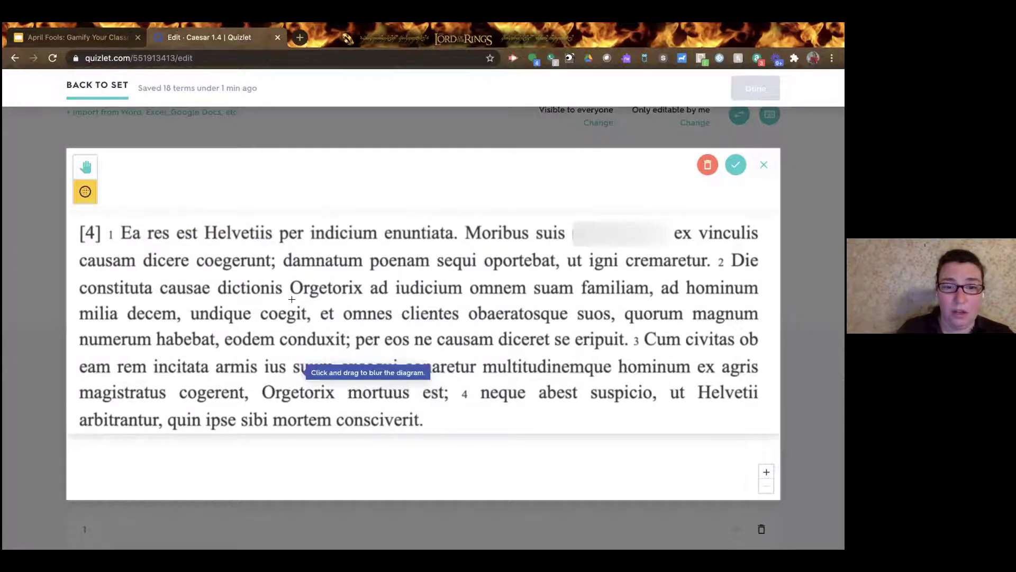
drag(289, 276, 364, 301)
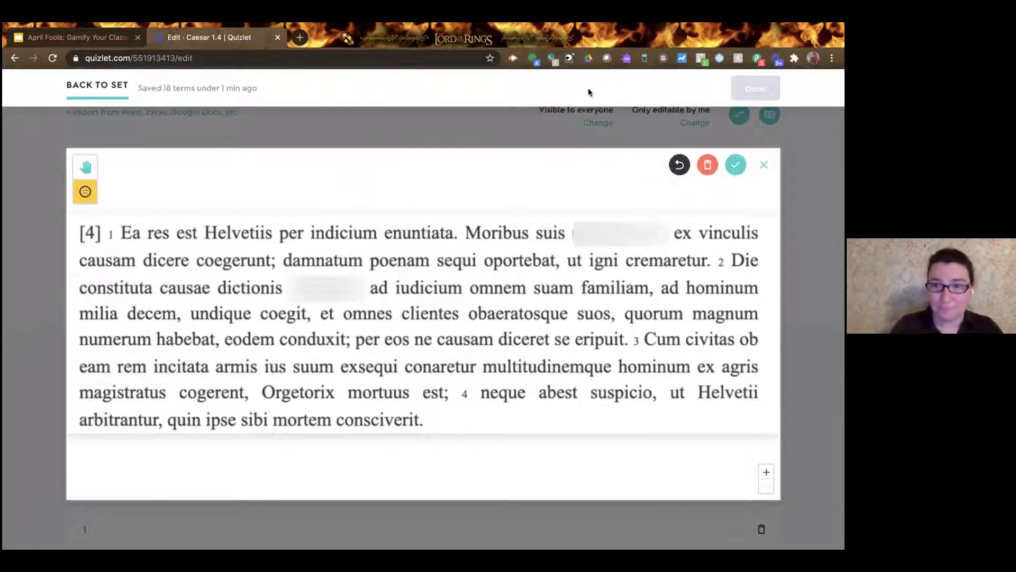
click(764, 165)
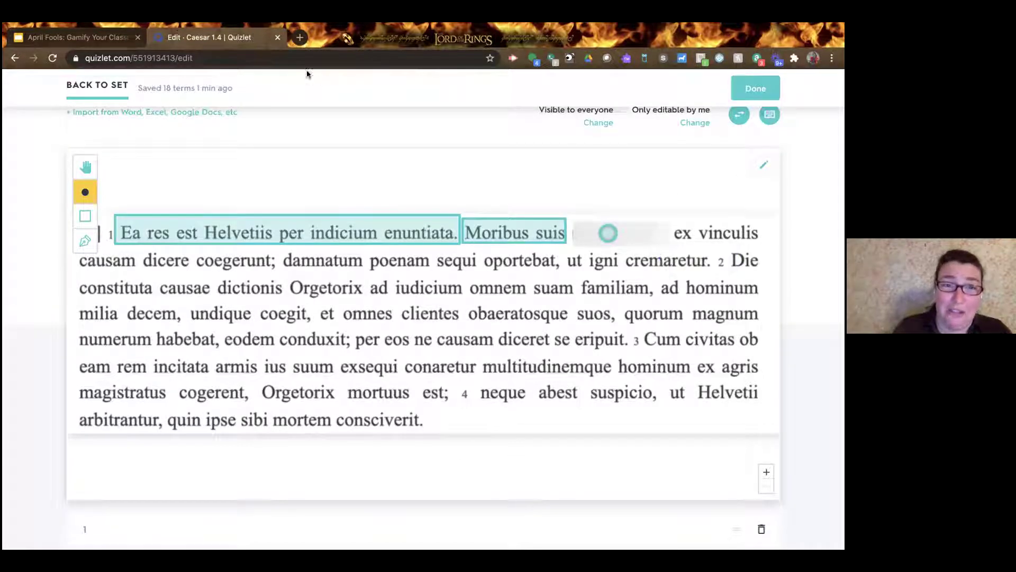
- Cancel leaving the Quizlet editor and return to the April Fools Google Slides tab
click(277, 37)
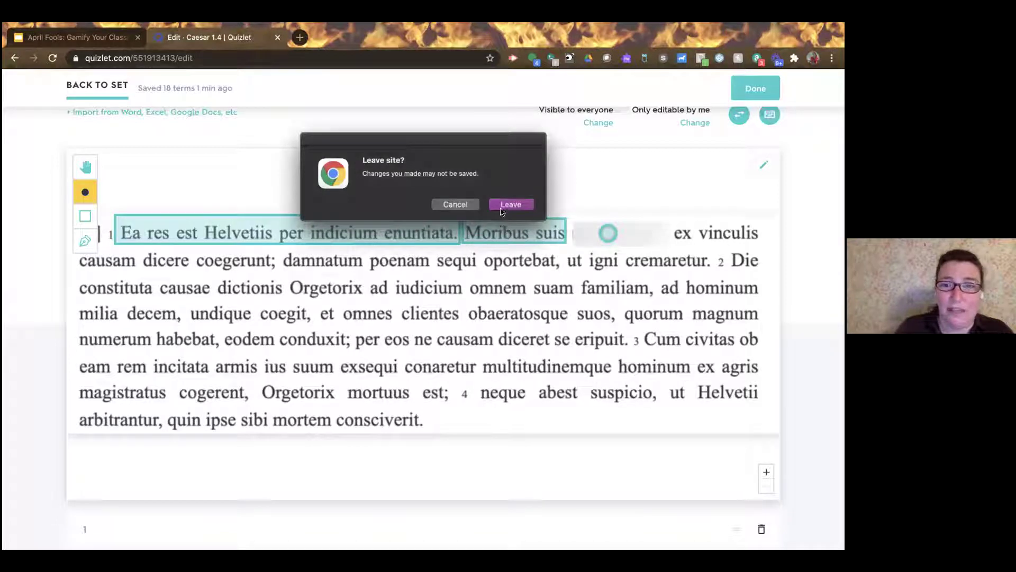
click(455, 204)
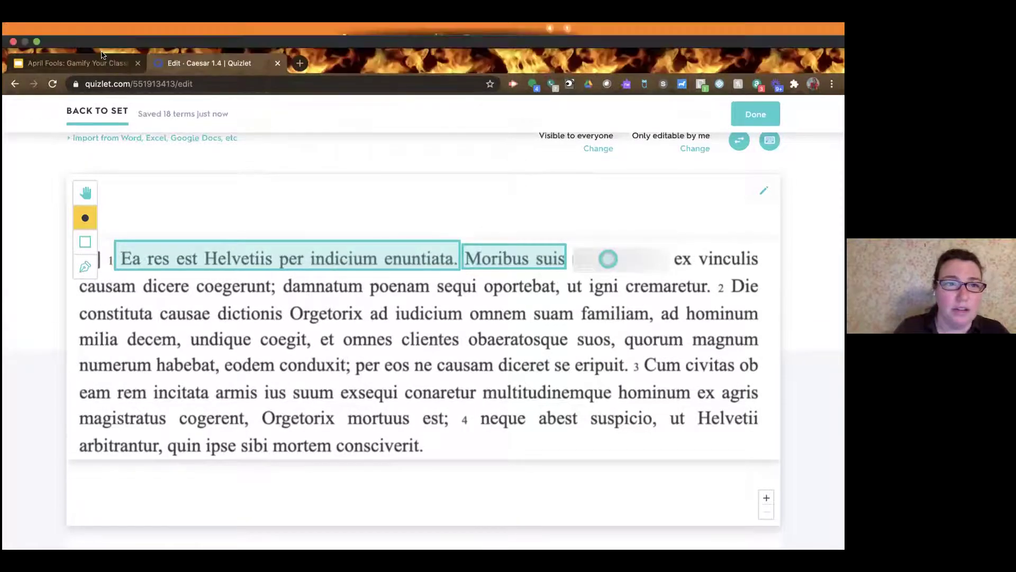
click(79, 37)
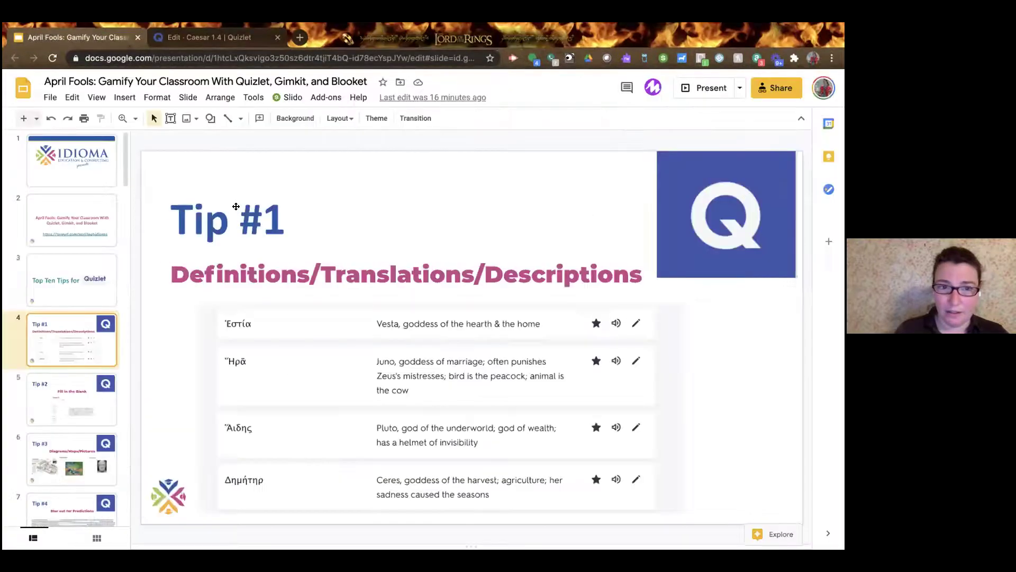
- Present the deck from View > Present and advance to the Tip #2 Fill in the Blank slide
click(97, 97)
click(113, 119)
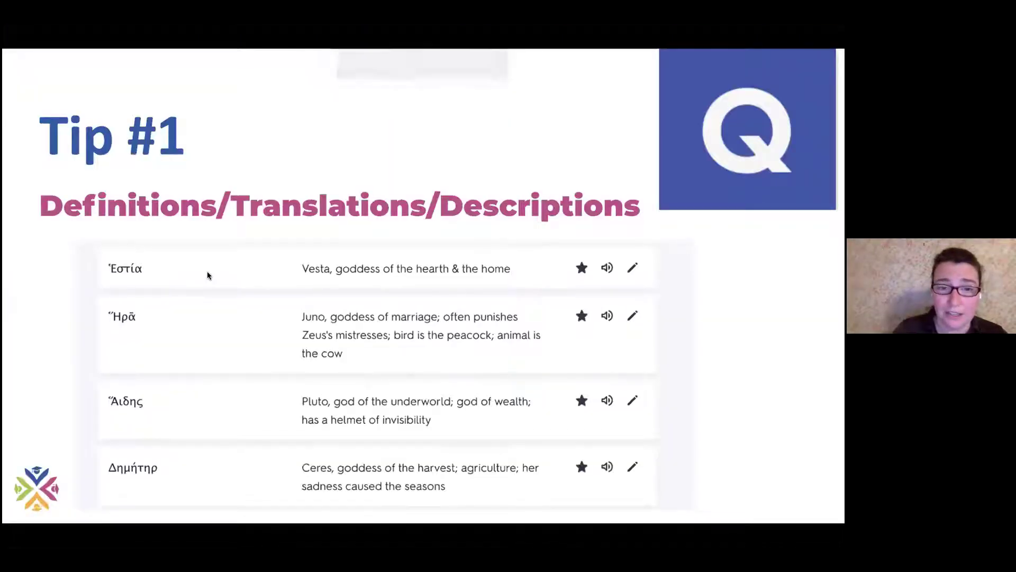
key(Right)
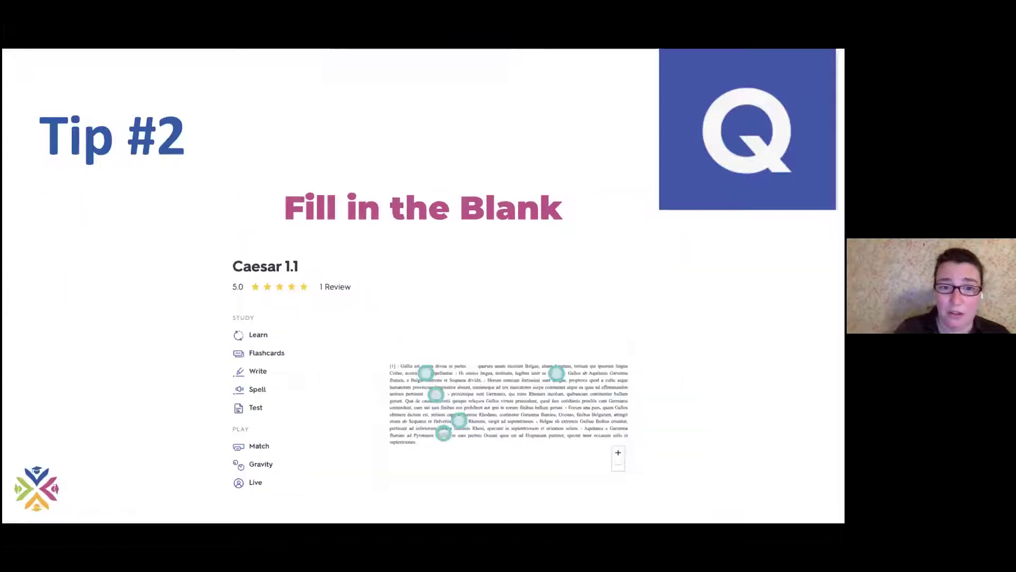
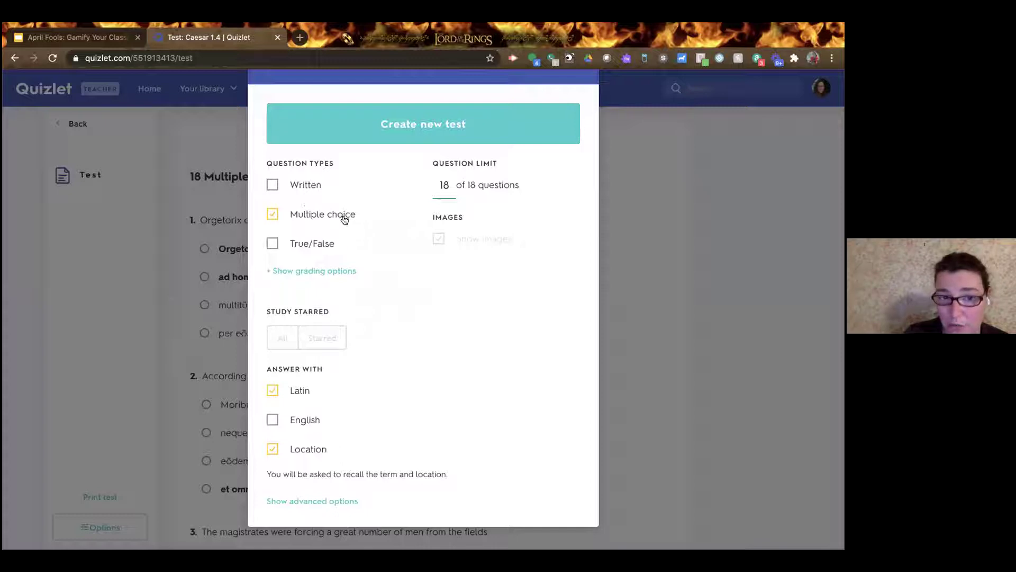
- Show the grading options, answer with Latin terms, and close the Caesar 1.4 test Options
click(269, 270)
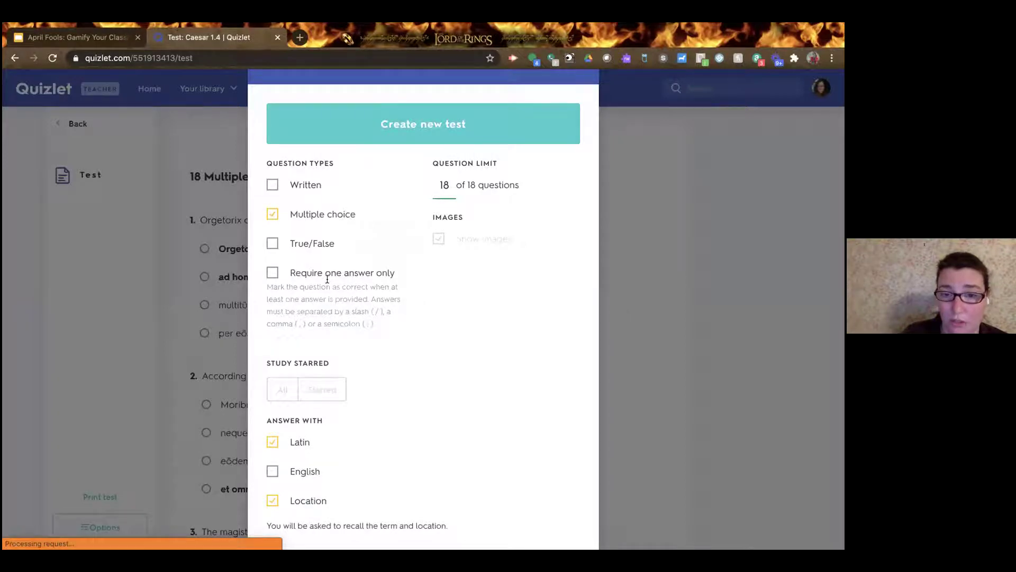
scroll(327, 279, down, 2)
click(277, 381)
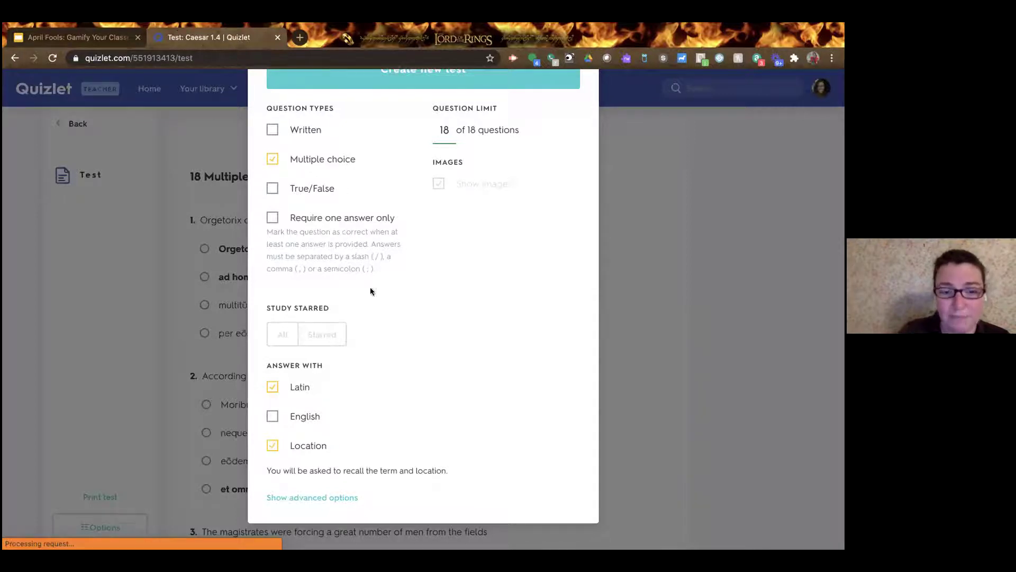
scroll(399, 270, up, 3)
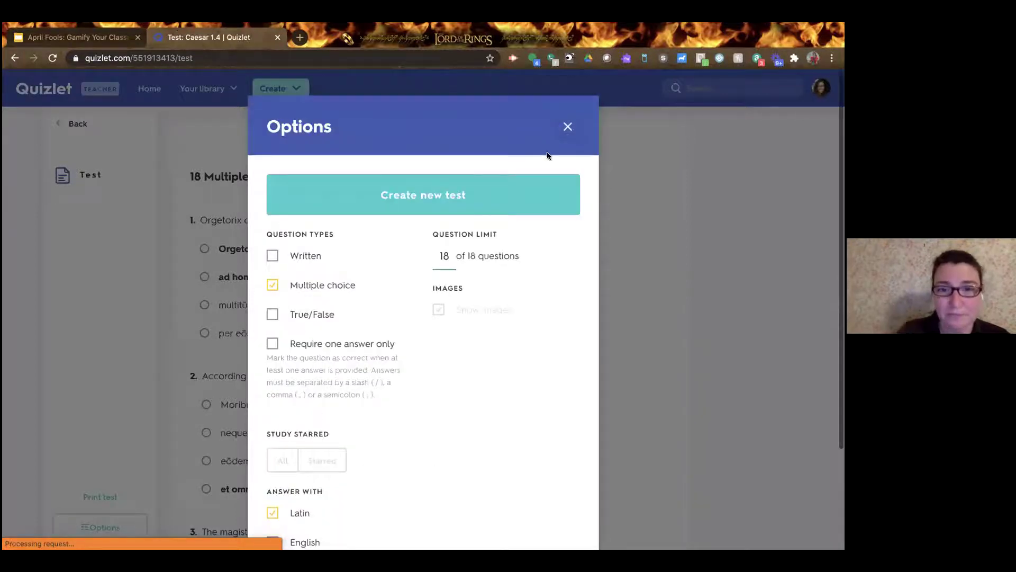
click(572, 127)
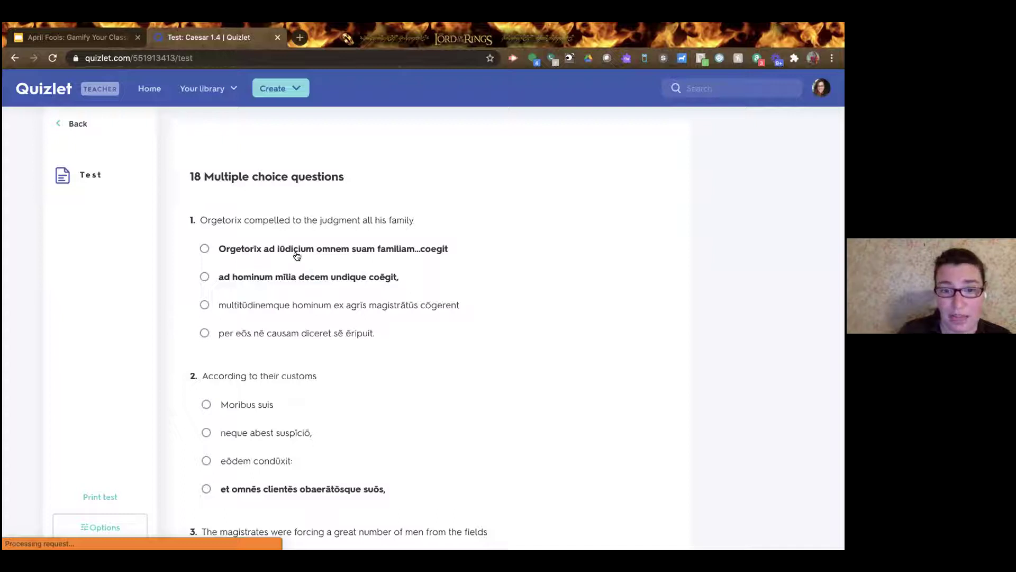
- Leave the Caesar 1.4 test for its set page, then switch to the Tip #6 slide
scroll(325, 375, down, 6)
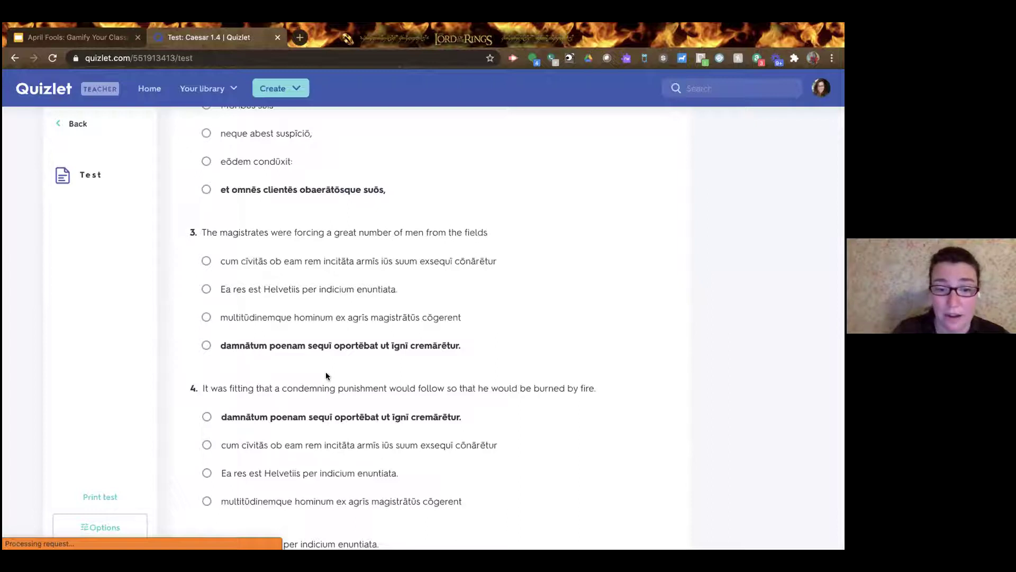
click(77, 124)
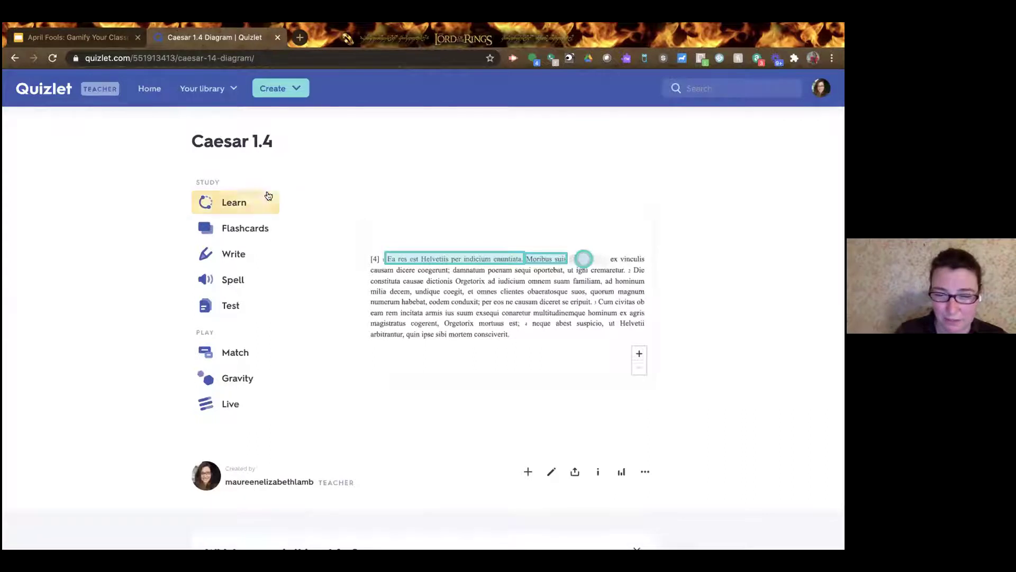
click(108, 37)
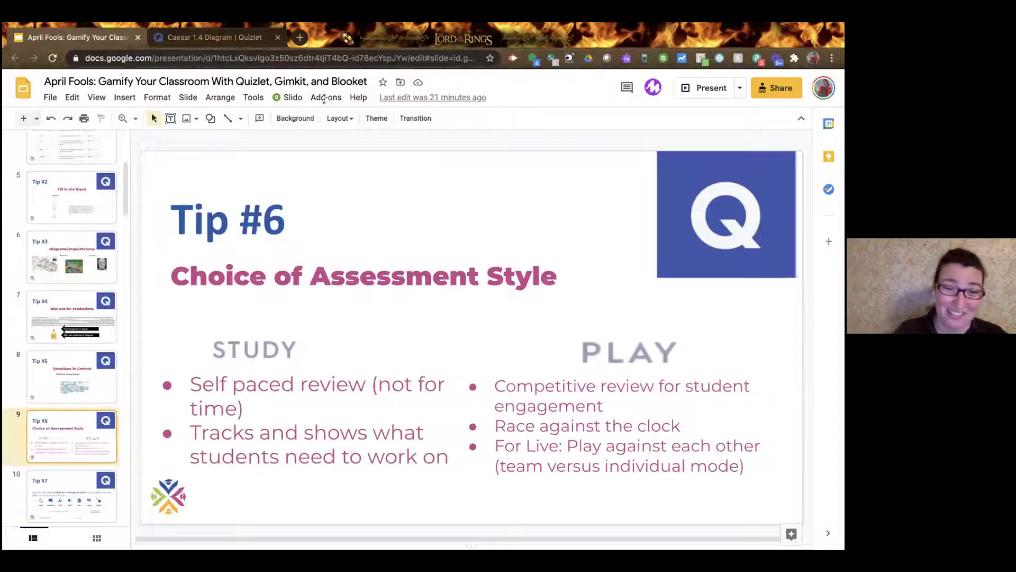
- Show the Tip #7 learning-activities slide (slide 10), then switch back to the Caesar 1.4 set
scroll(69, 425, down, 2)
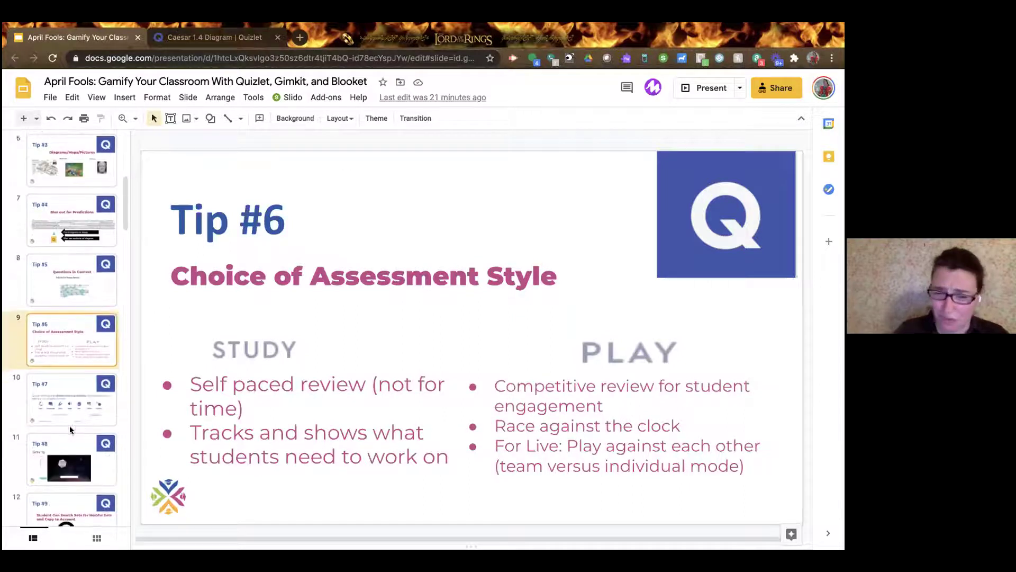
click(70, 414)
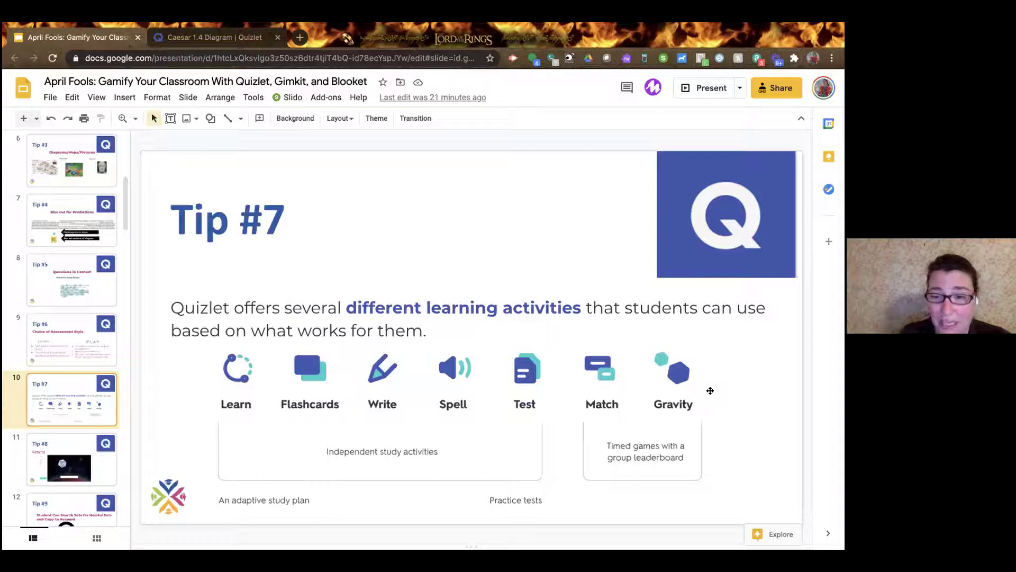
key(Down)
key(Down)
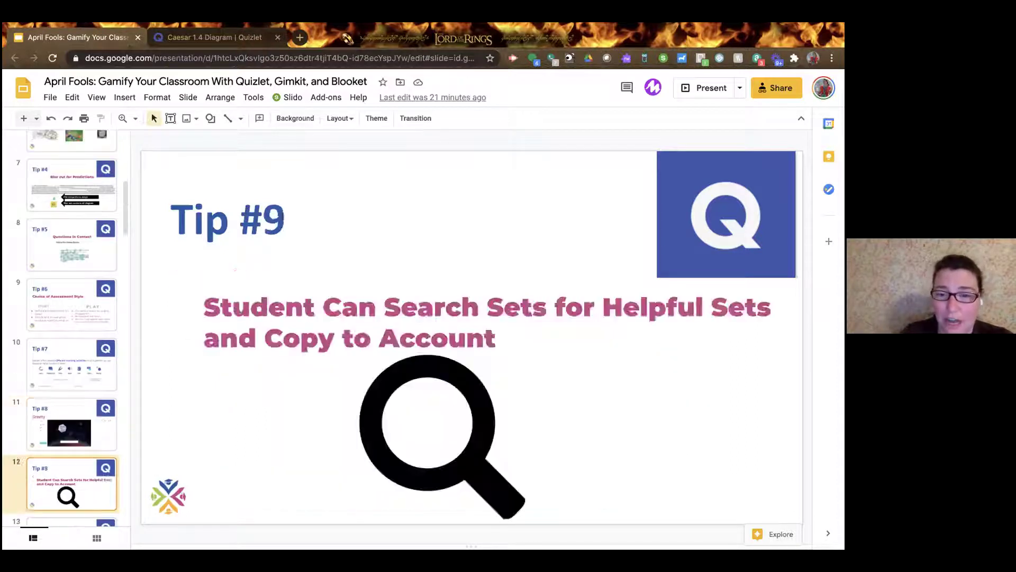
key(Up)
click(99, 351)
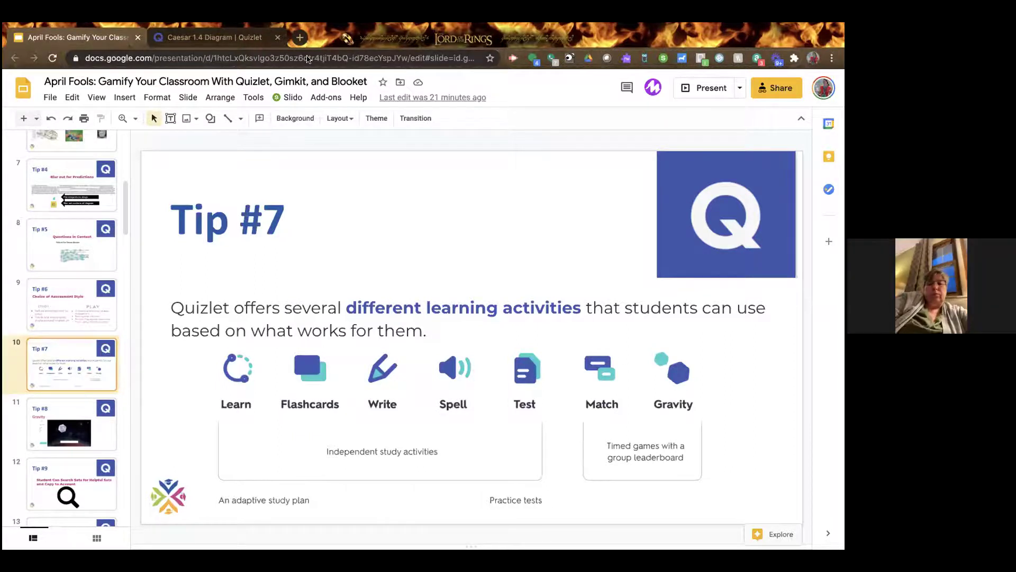
click(225, 37)
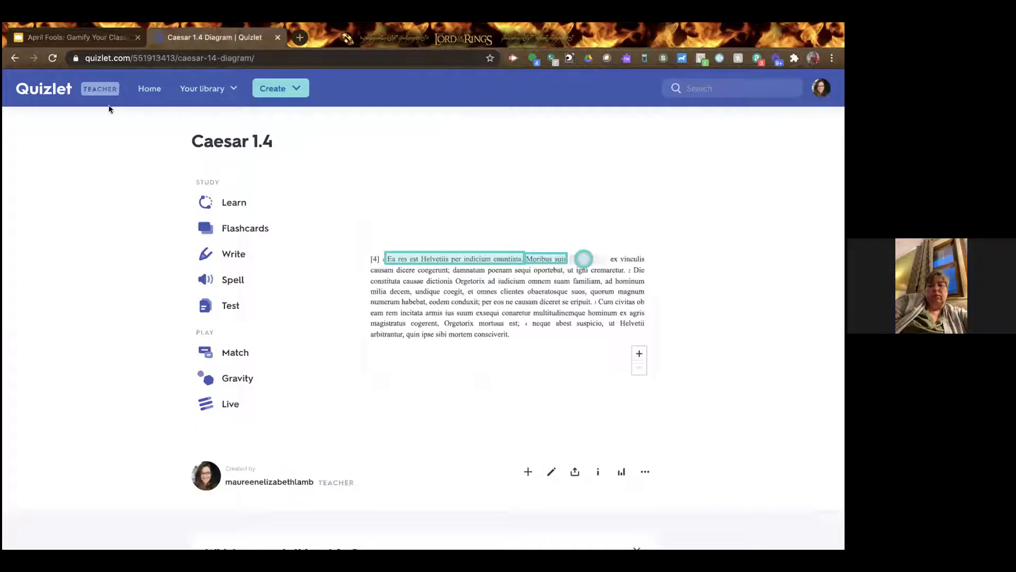
- Open the Mythology 2020-2021 class from your library and glance at its Myth Module 1 set
click(56, 91)
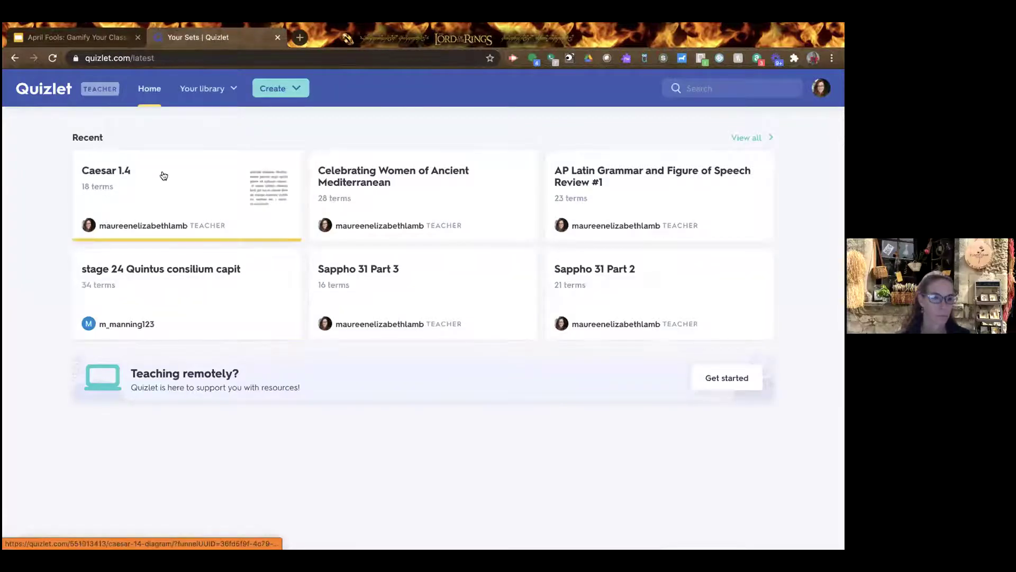
click(233, 89)
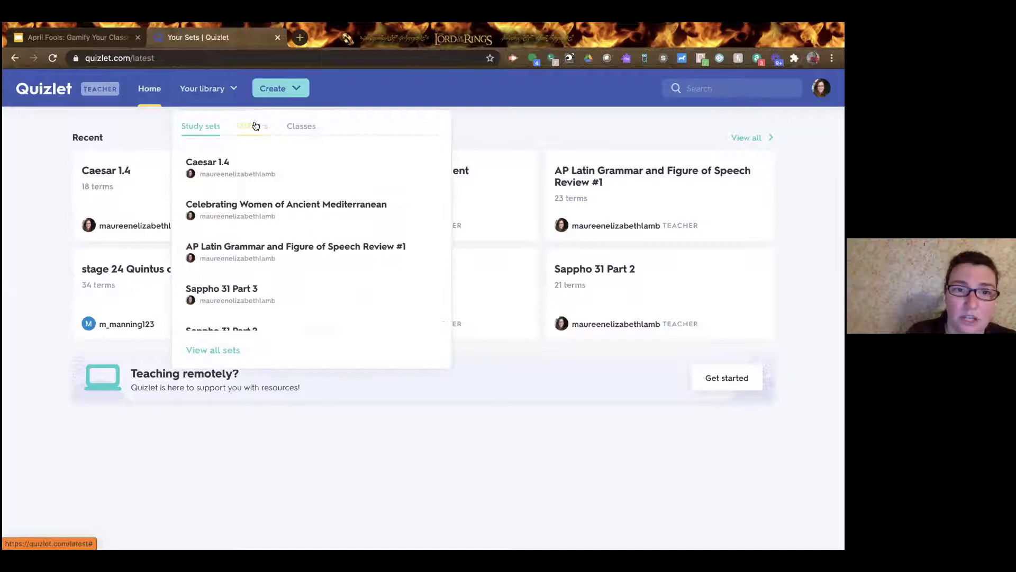
click(309, 126)
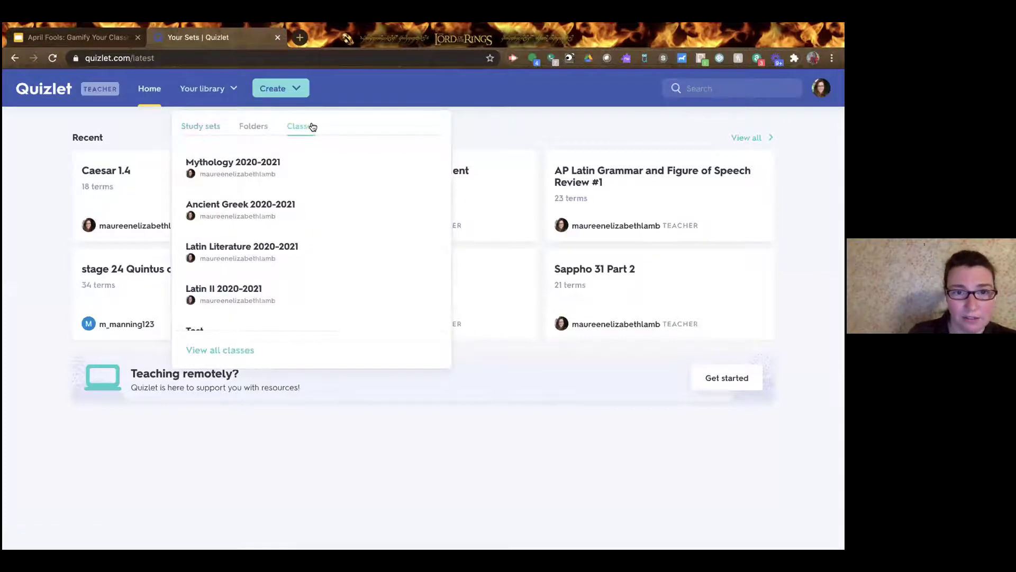
click(237, 172)
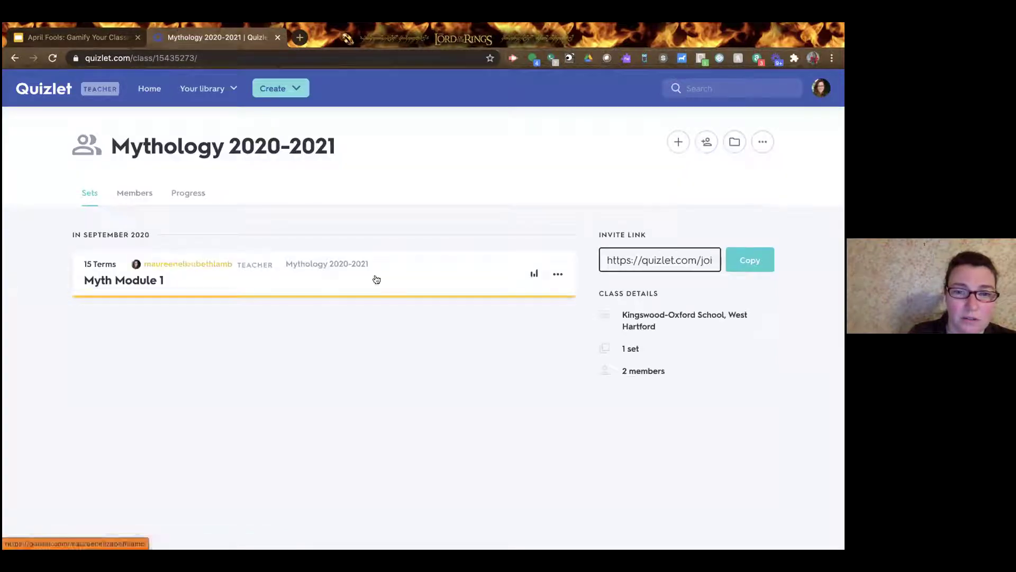
click(393, 279)
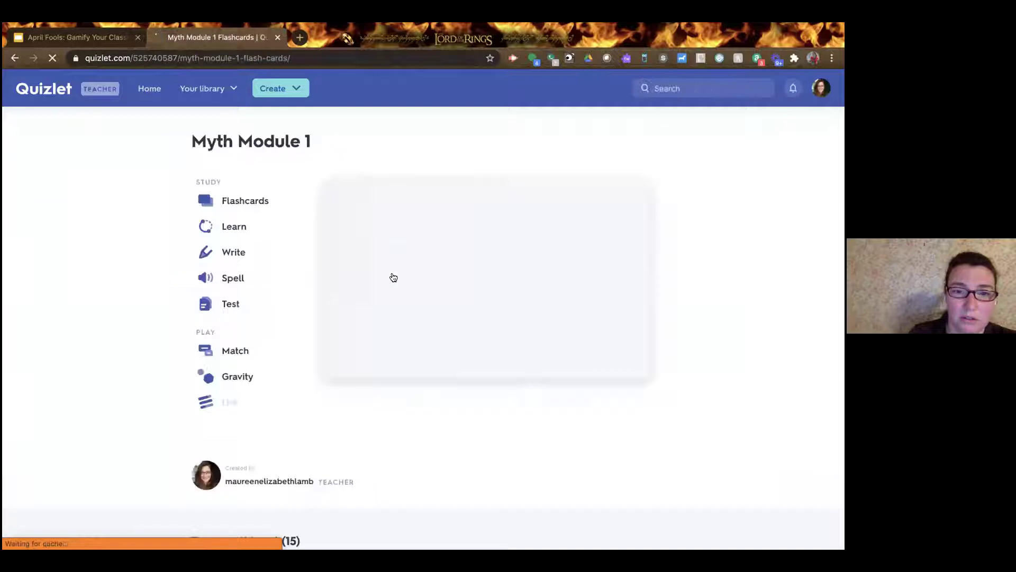
click(15, 57)
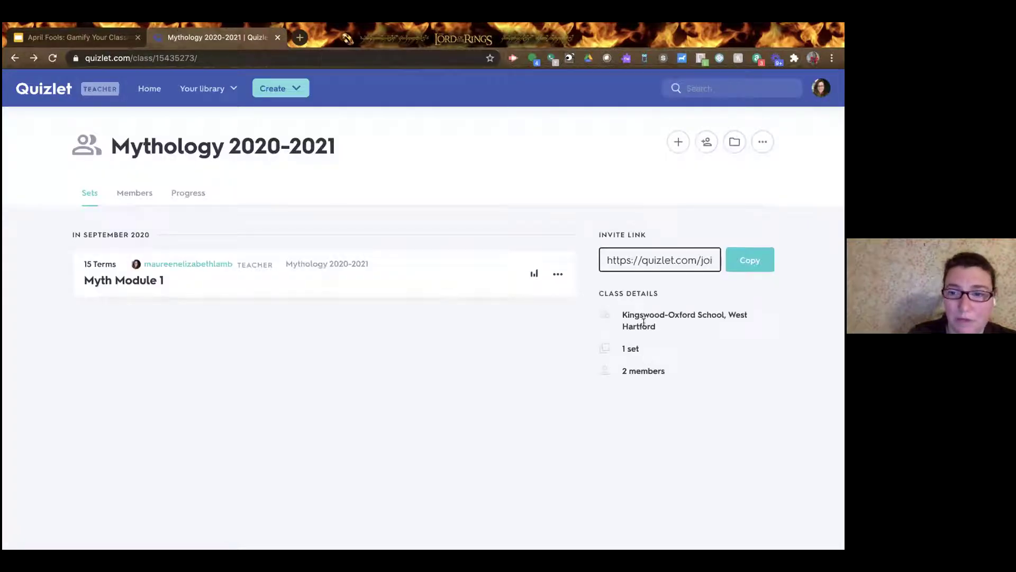
- View the Mythology class's Progress tab, then go back to the Your Sets page
click(182, 198)
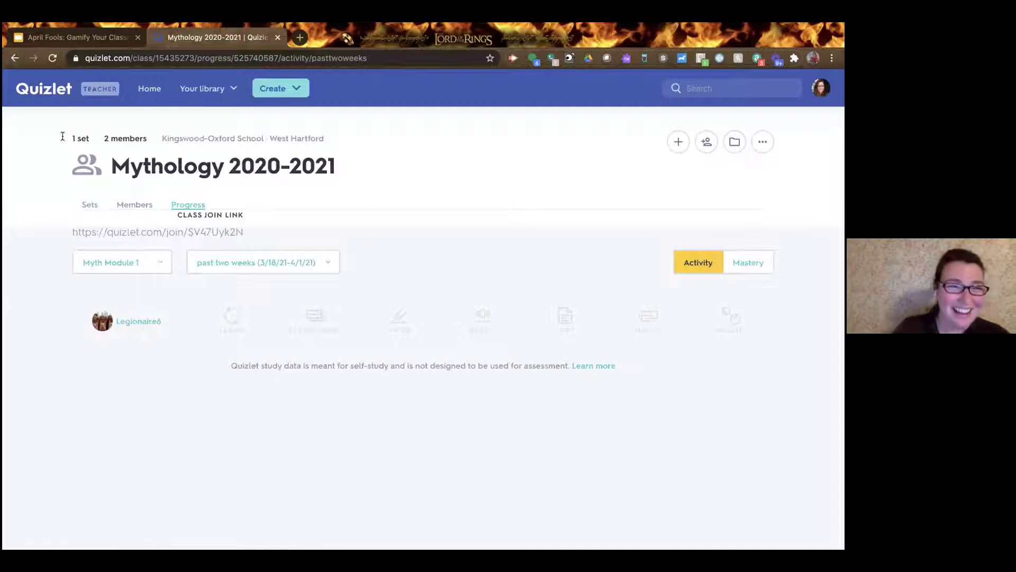
click(13, 57)
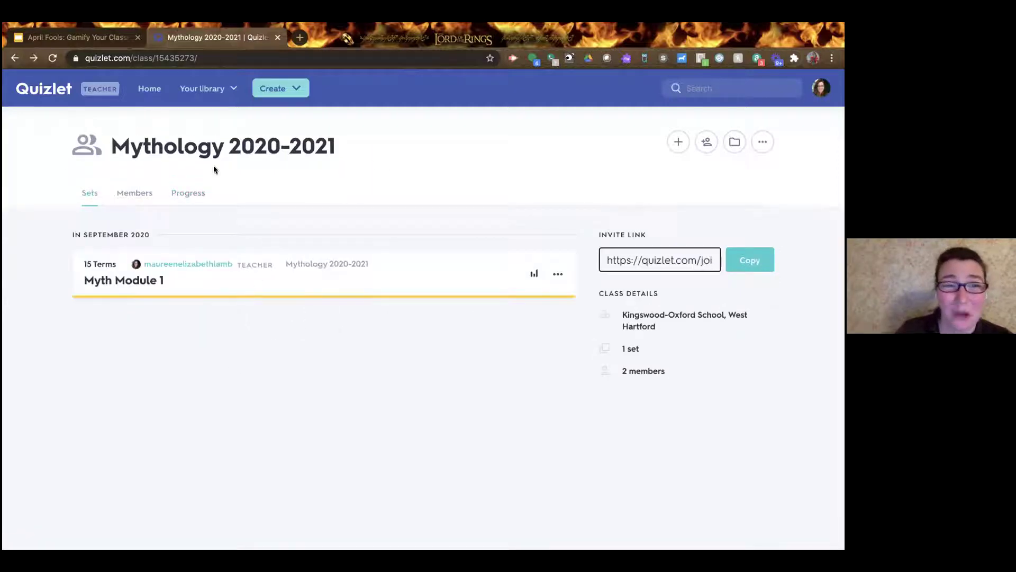
click(12, 58)
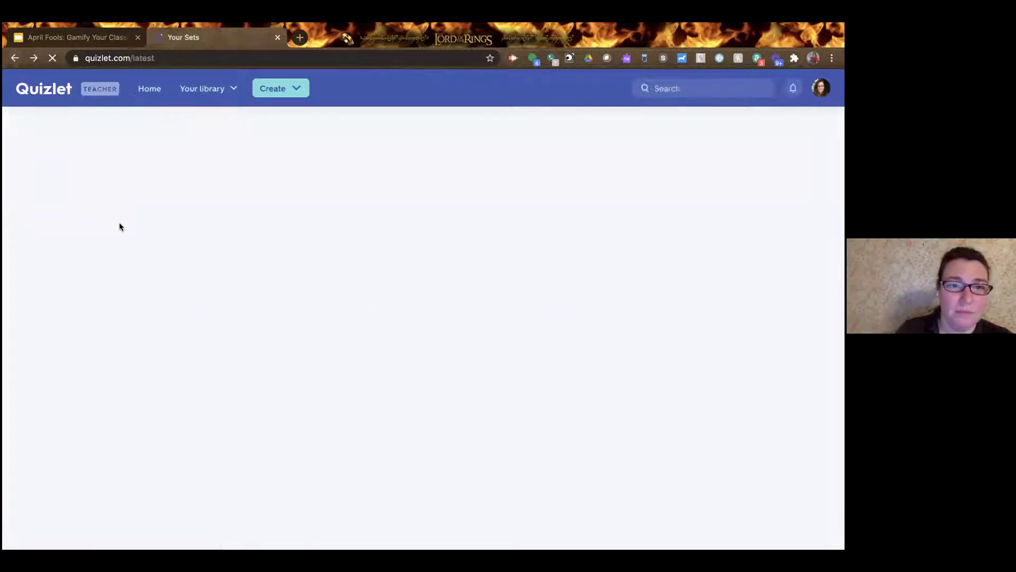
- Open the Ancient Greek 2020-2021 class from your library Classes and view its Progress
click(234, 89)
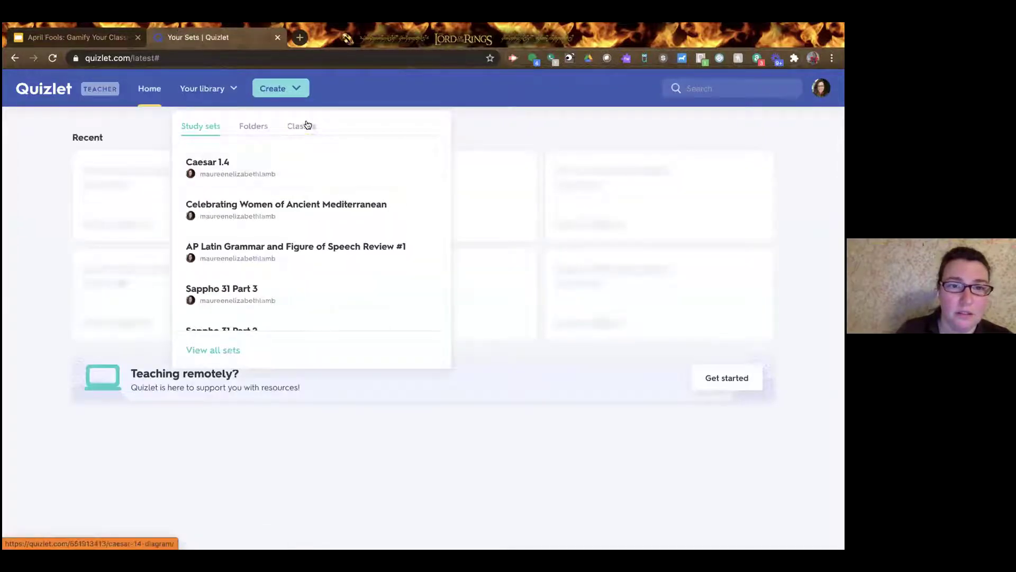
click(307, 126)
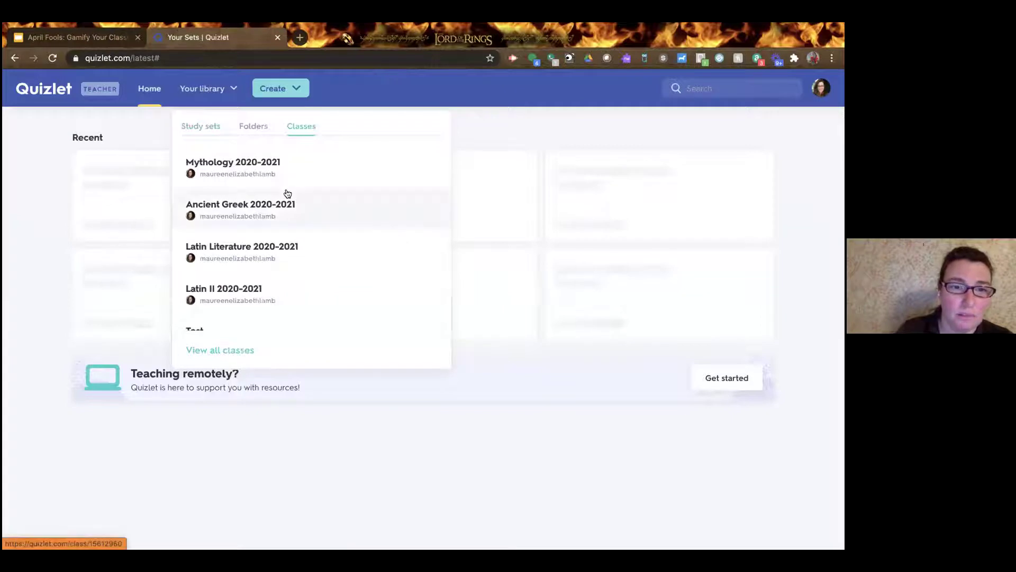
click(271, 206)
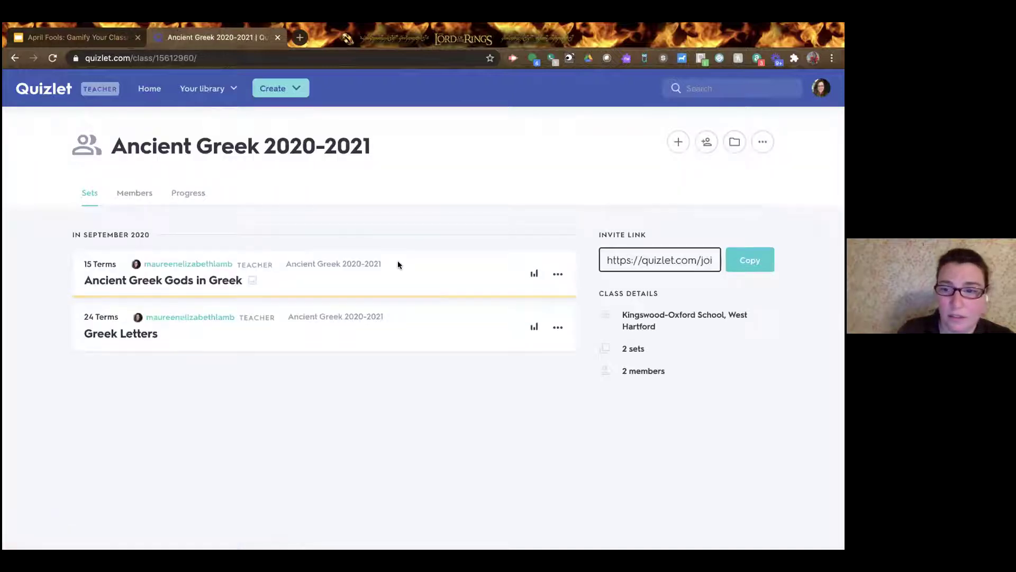
click(194, 200)
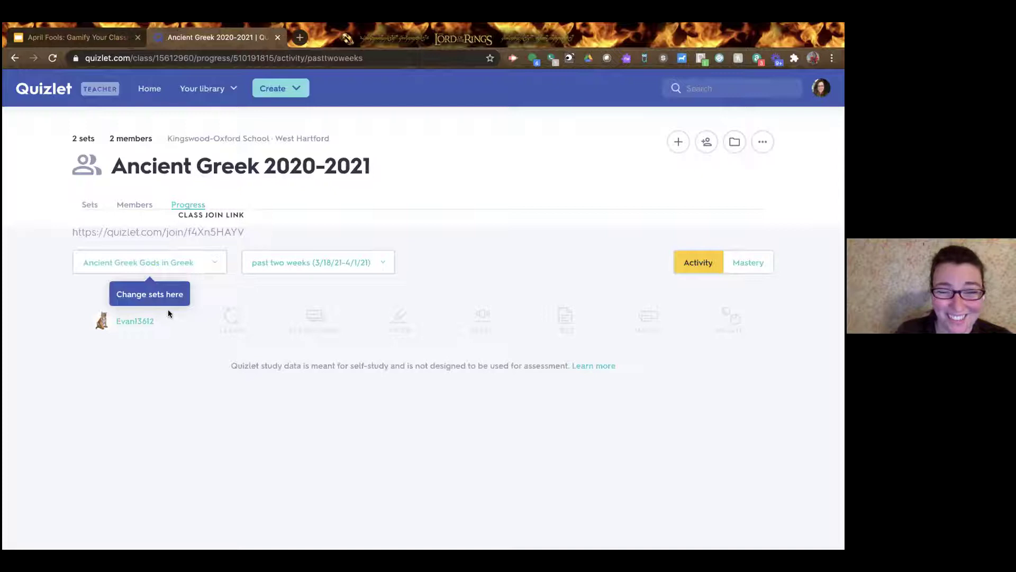
- Show progress for the Greek Letters set, then close the Quizlet tab
click(190, 268)
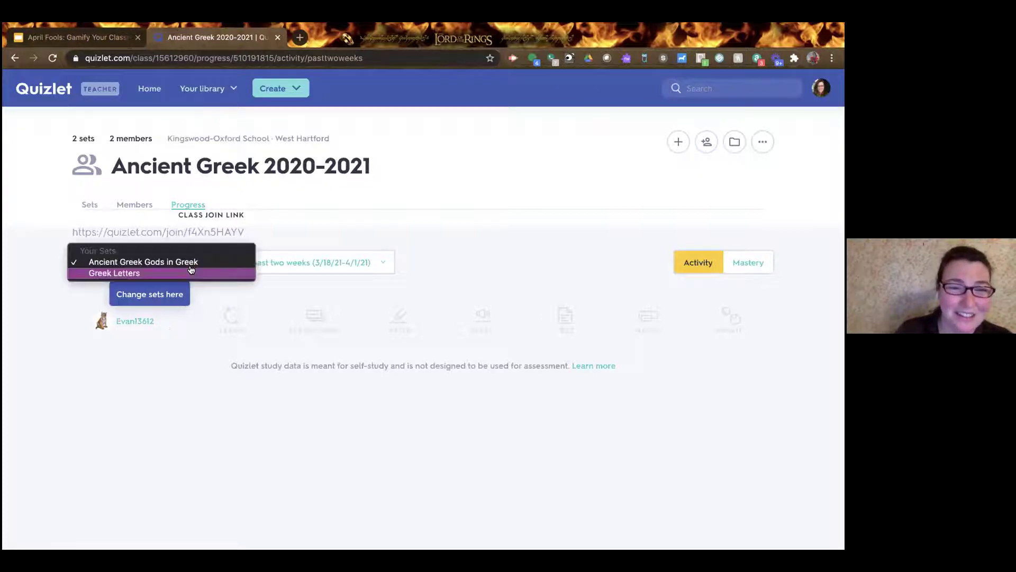
click(191, 273)
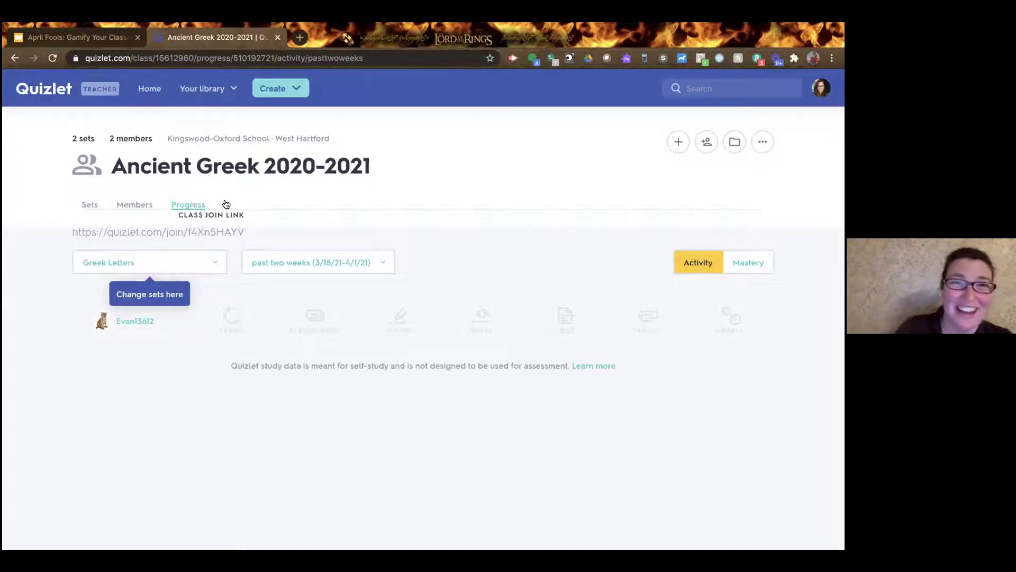
click(277, 38)
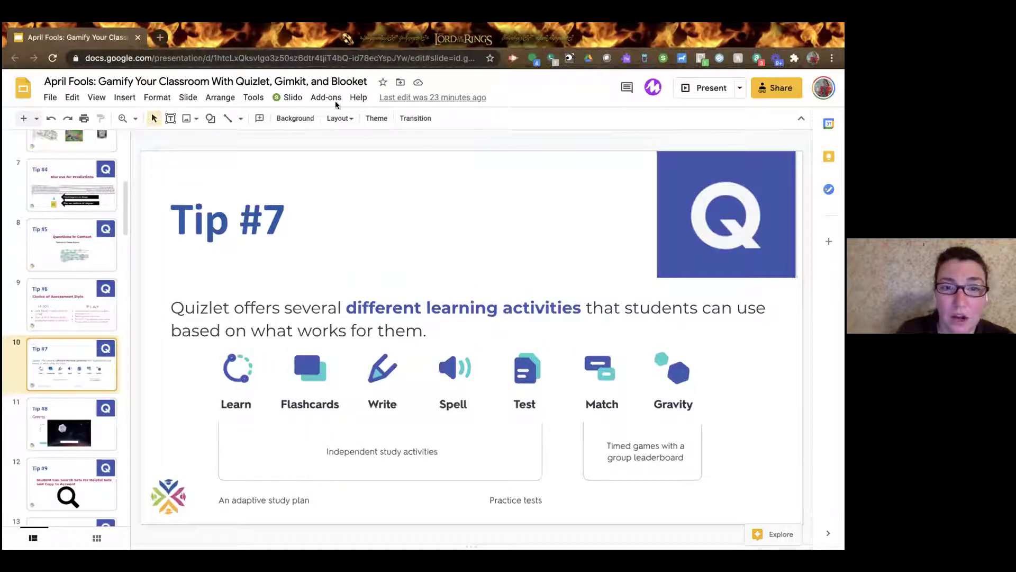
- Focus the browser window and open a new tab with Cmd+T
click(85, 31)
key(Escape)
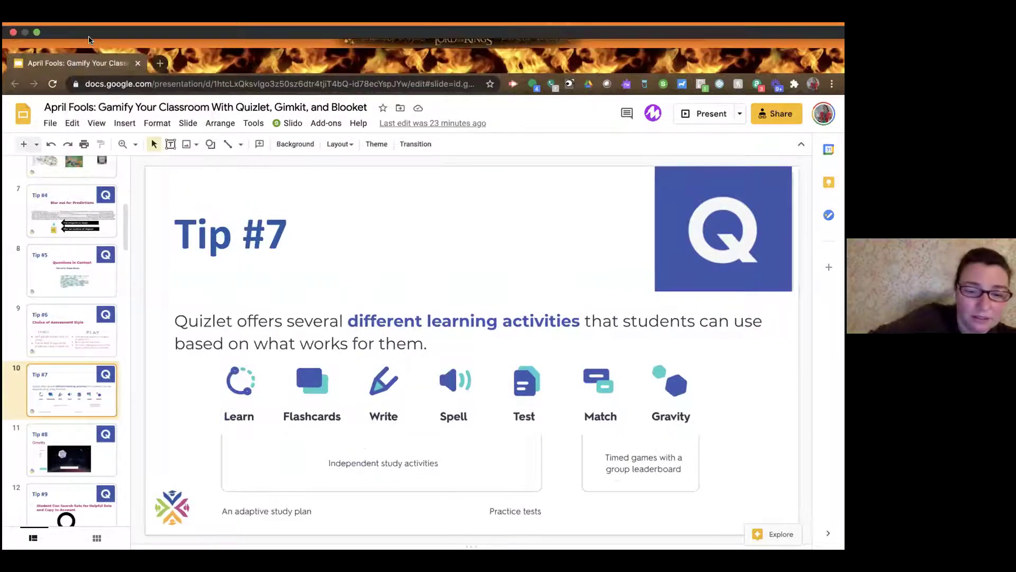
key(super+t)
- Load quizlet.com and open the Ancient Greek 2020-2021 class from your library's Classes
text(quizlet.com)
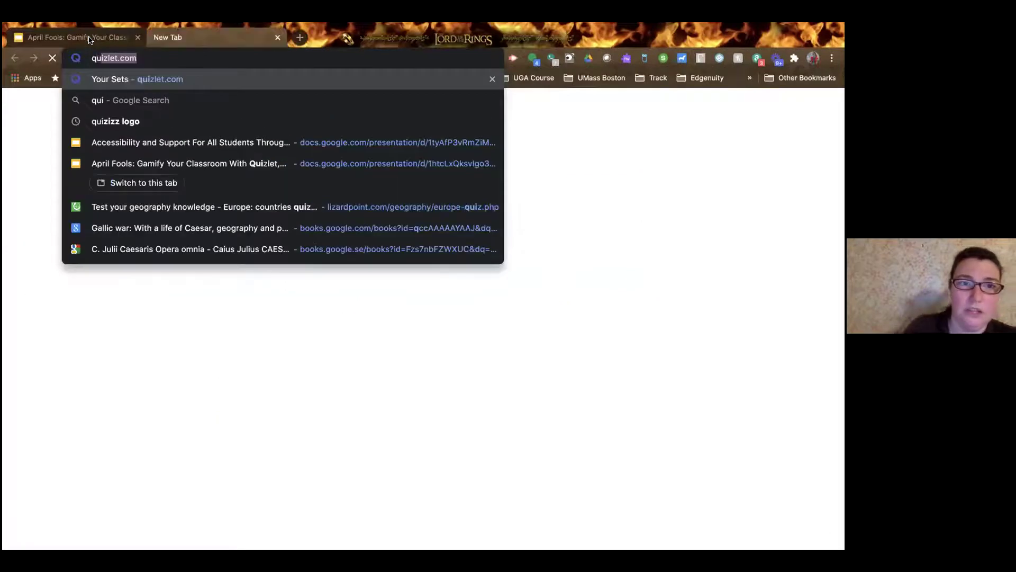
key(Return)
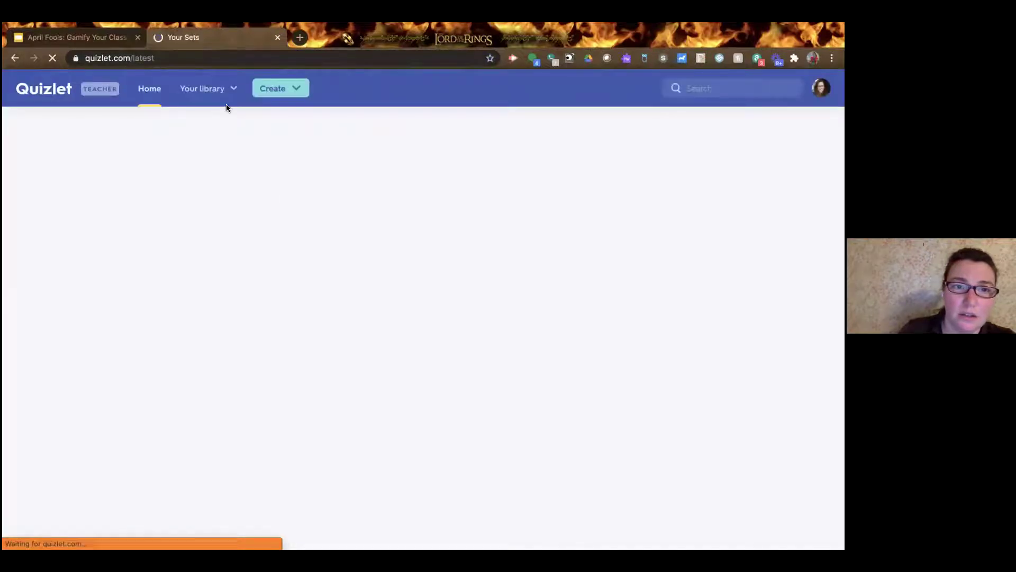
click(226, 93)
click(297, 126)
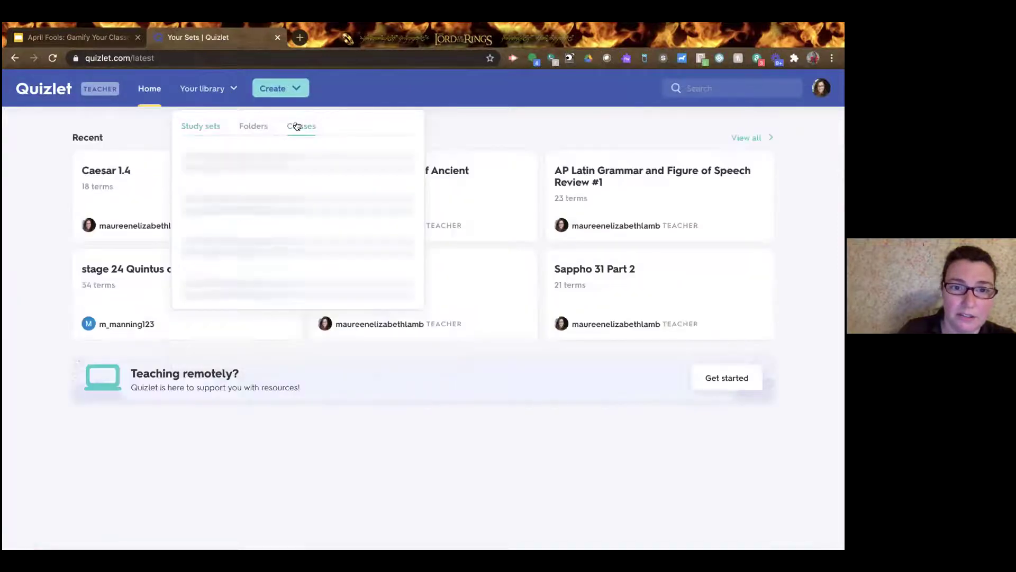
click(285, 168)
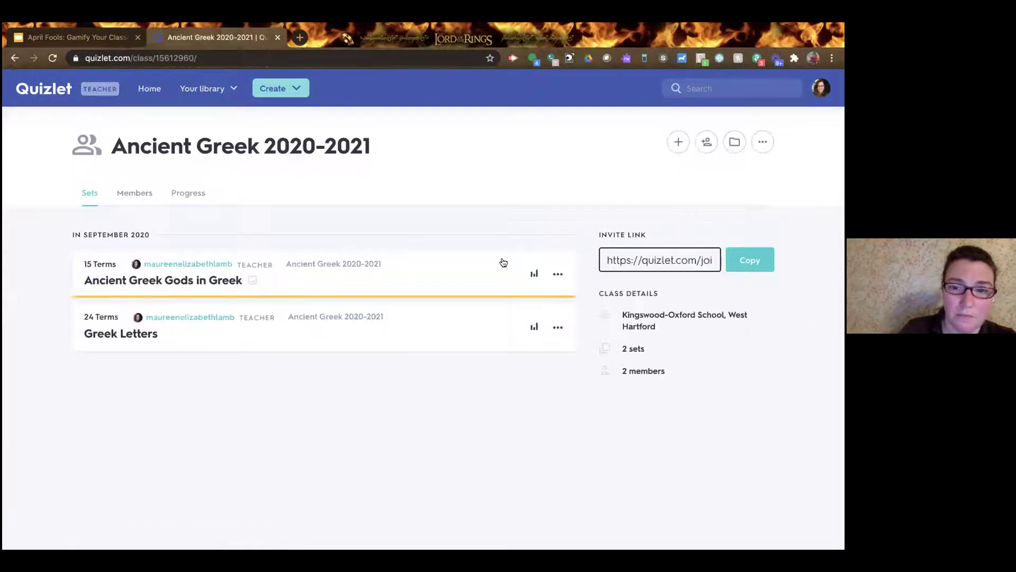
- Check the class Progress, return to its Sets, and select Ancient Greek Gods in Greek
click(557, 275)
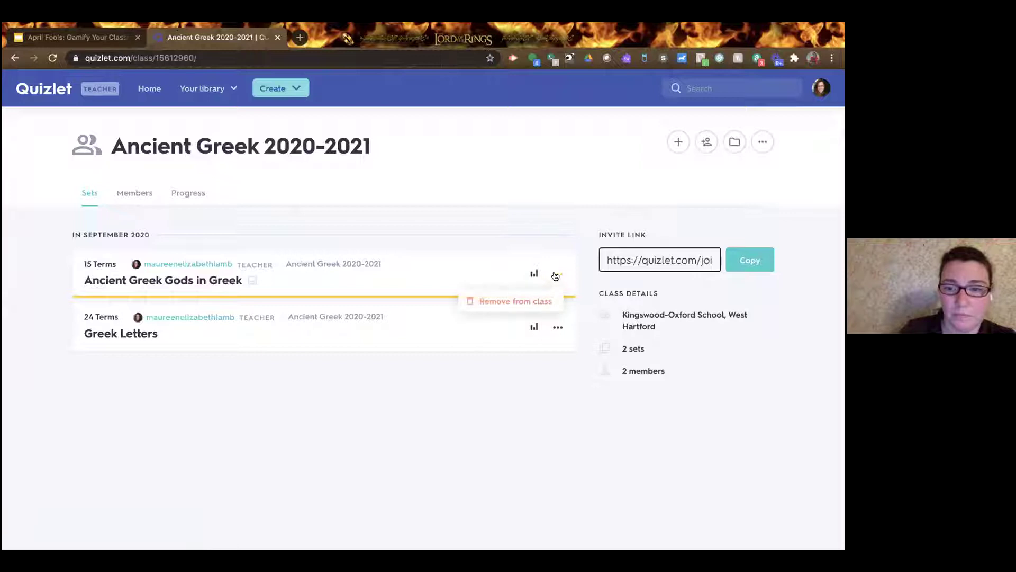
click(594, 283)
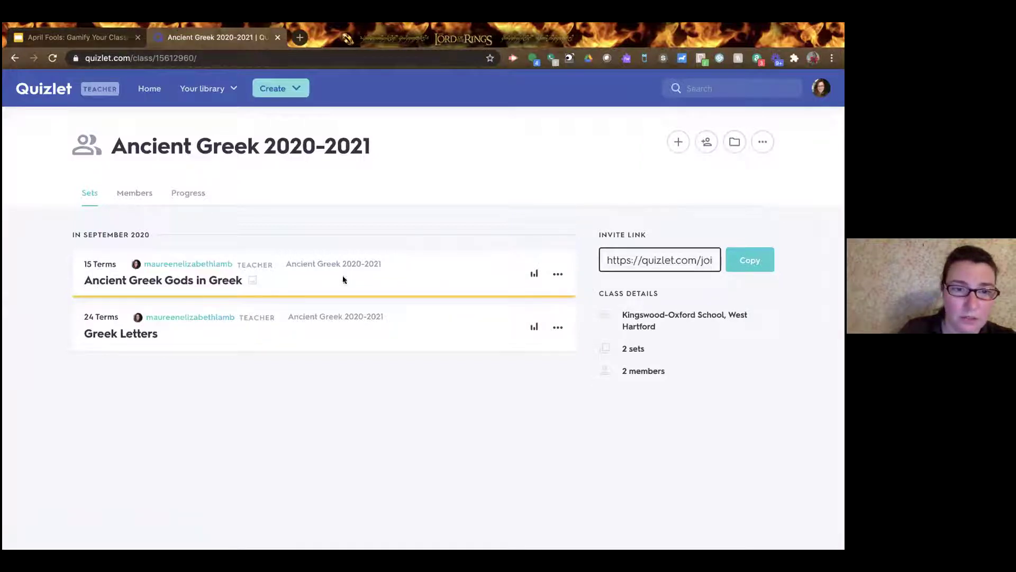
click(192, 194)
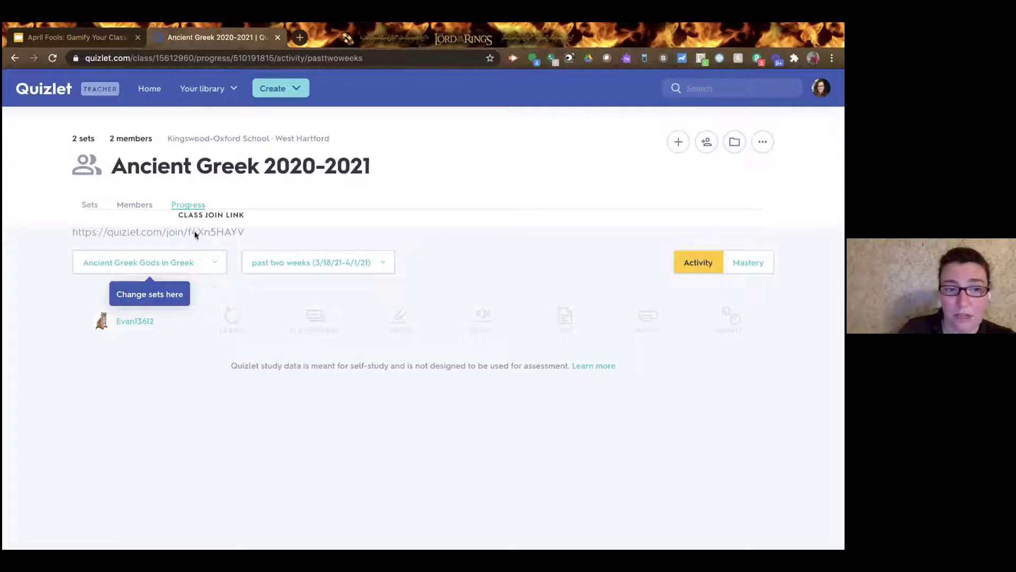
click(90, 204)
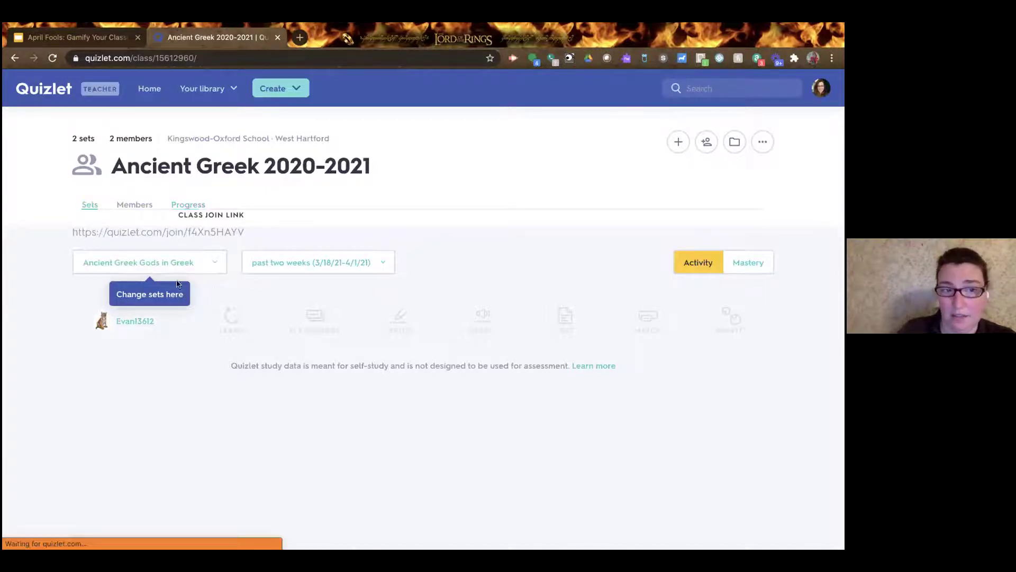
click(177, 285)
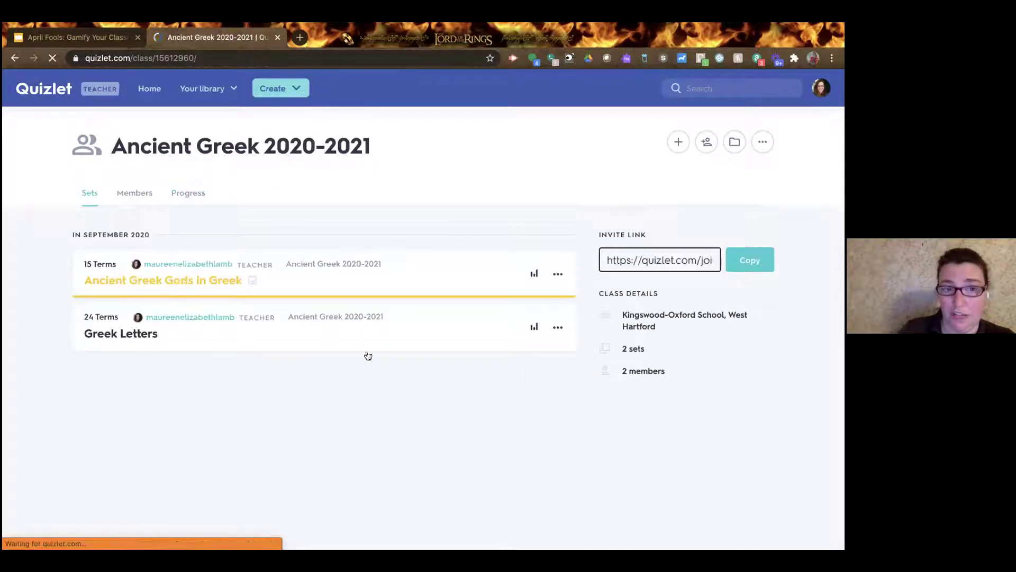
- Open the Ancient Greek Gods in Greek set's Share dialog and choose Share on Google Classroom
click(533, 397)
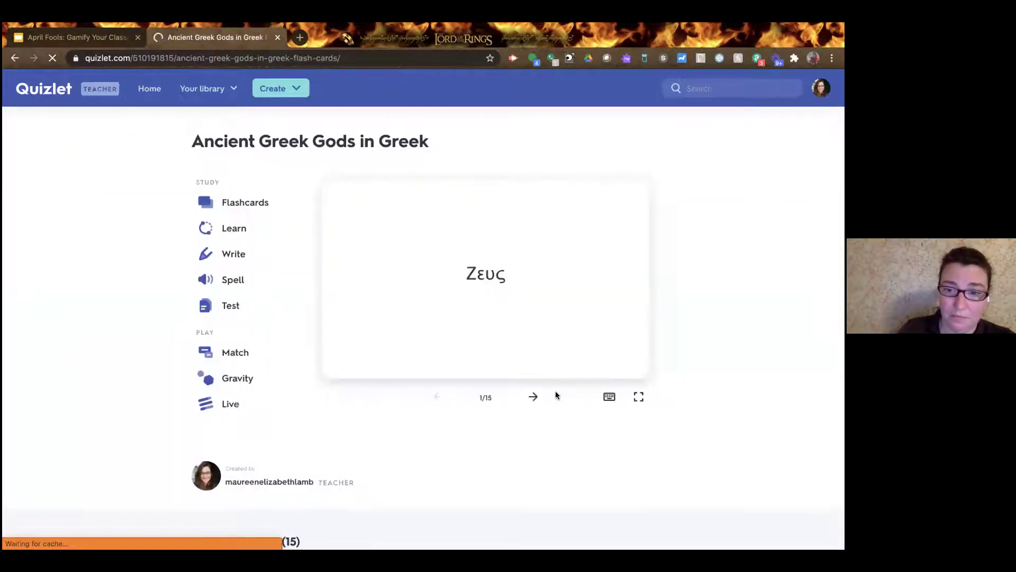
scroll(554, 394, down, 1)
scroll(555, 392, down, 1)
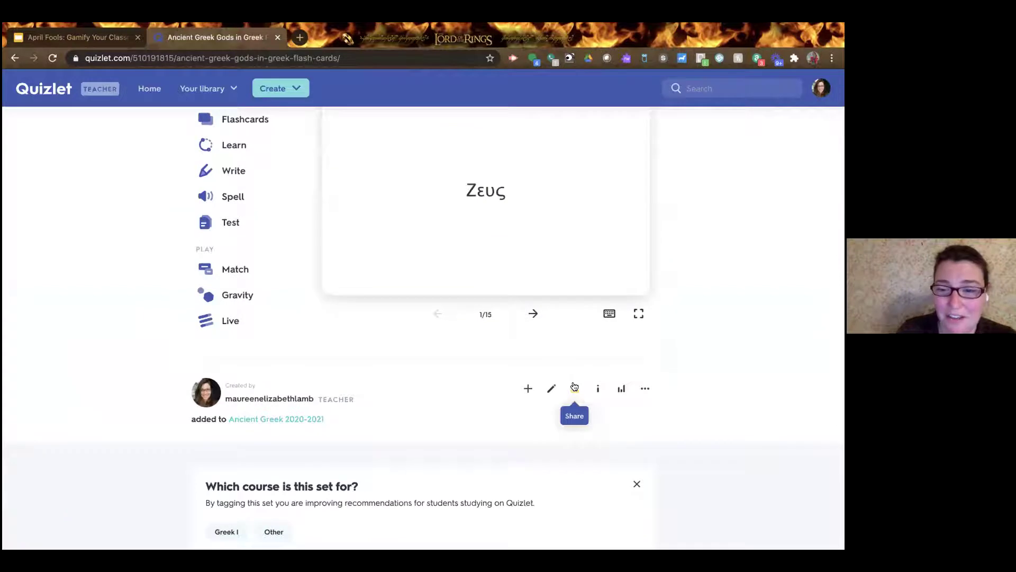
click(574, 388)
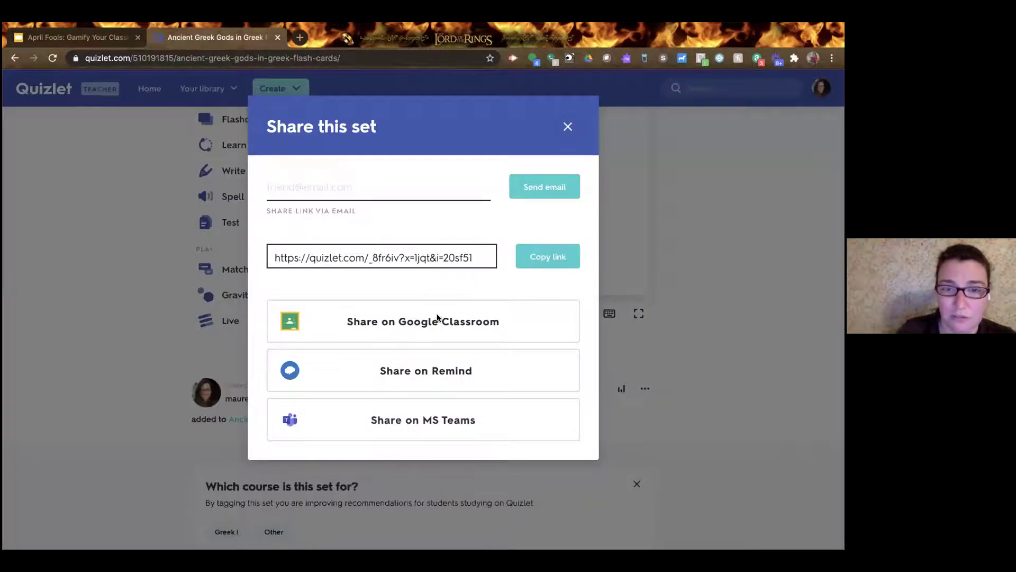
click(437, 318)
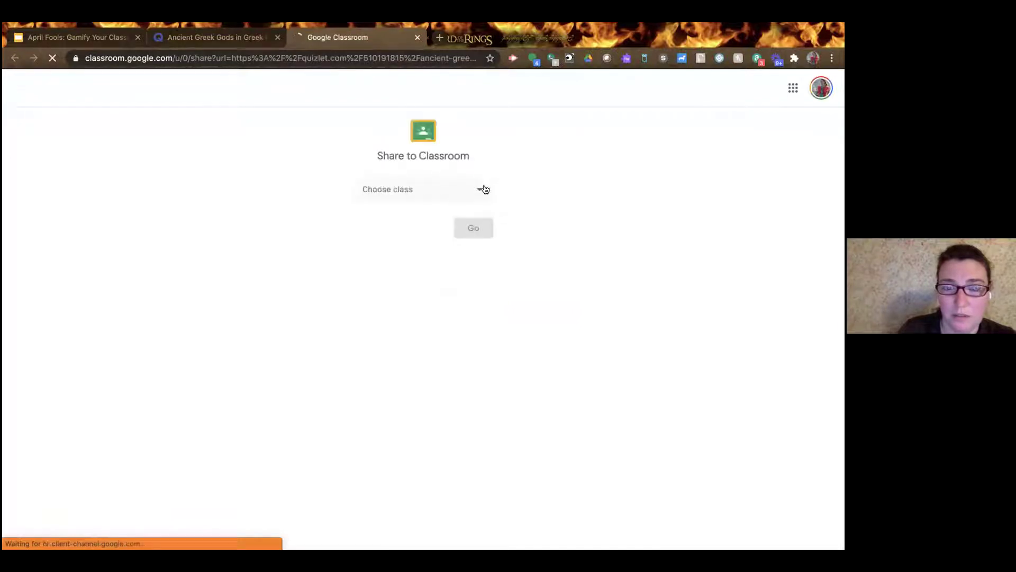
- Share to the second teaching class as Create assignment, then close the Classroom tab
click(484, 189)
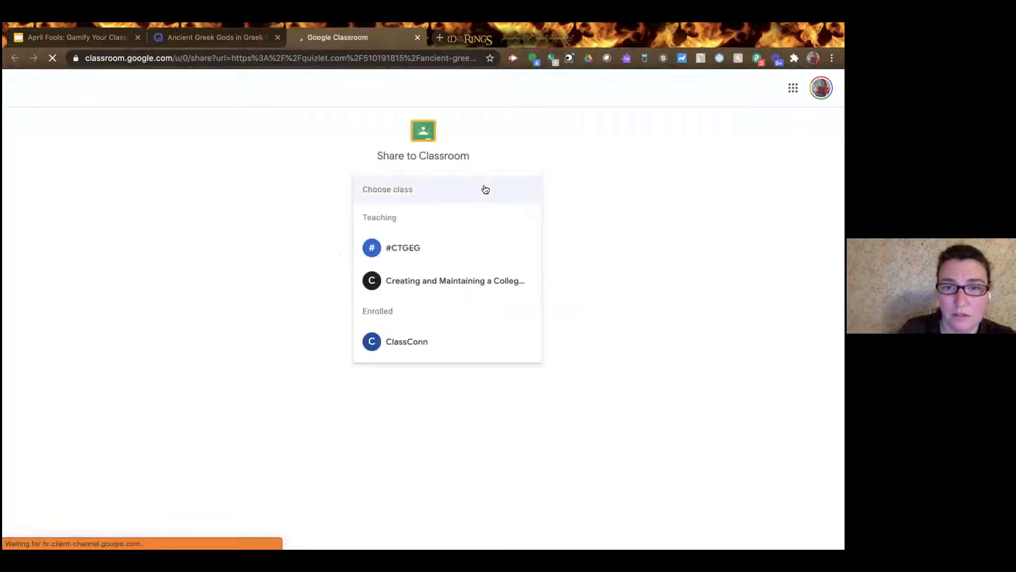
click(434, 296)
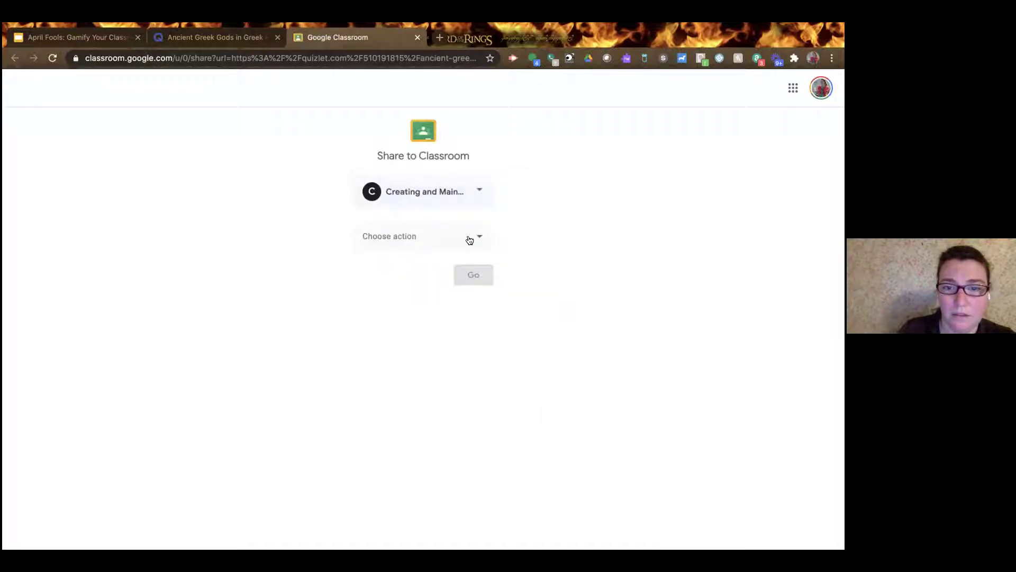
click(470, 240)
click(442, 266)
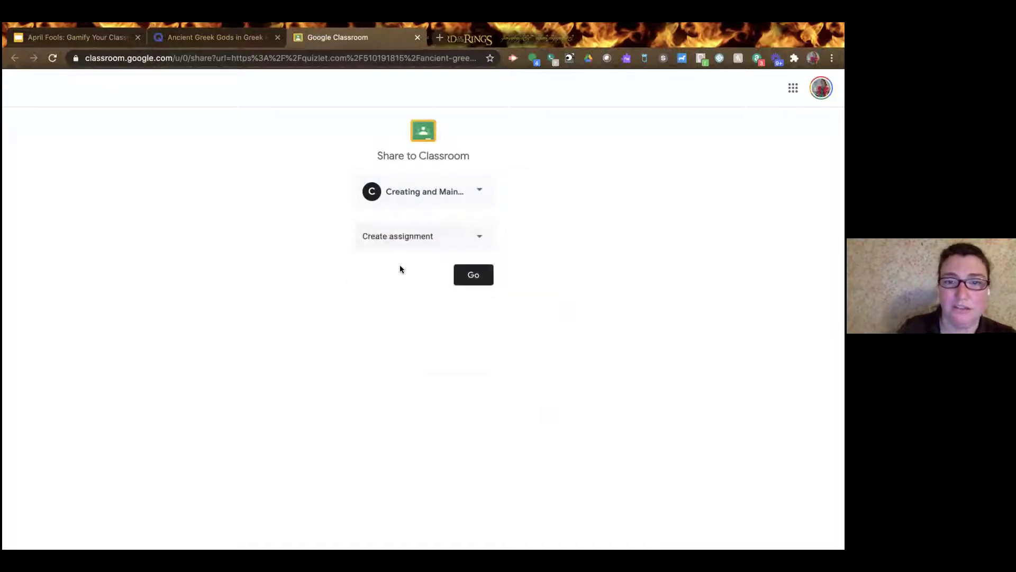
click(459, 277)
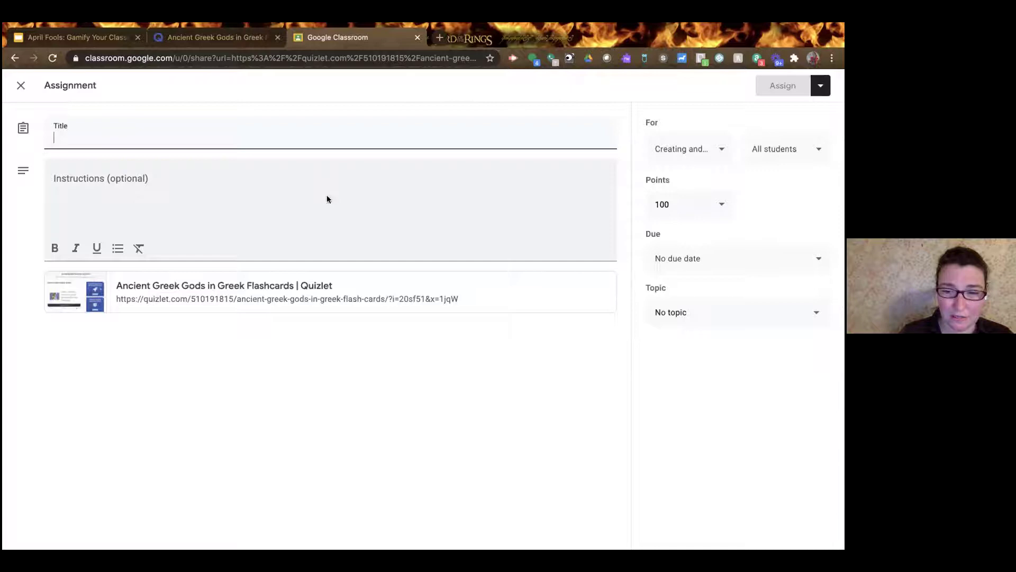
click(418, 38)
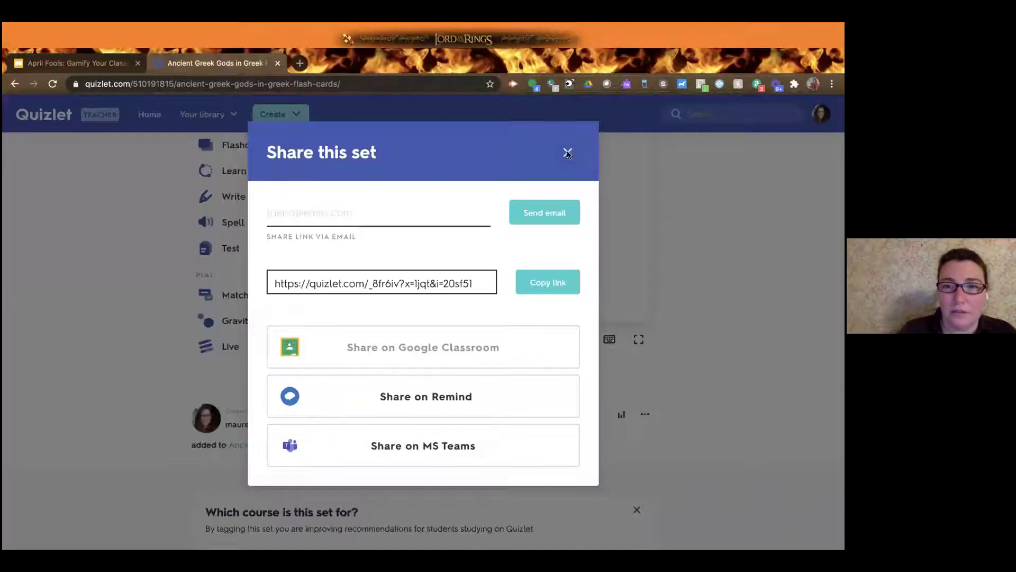
- Close the Share this set dialog, reopen and close it, then switch to the April Fools slides
click(567, 129)
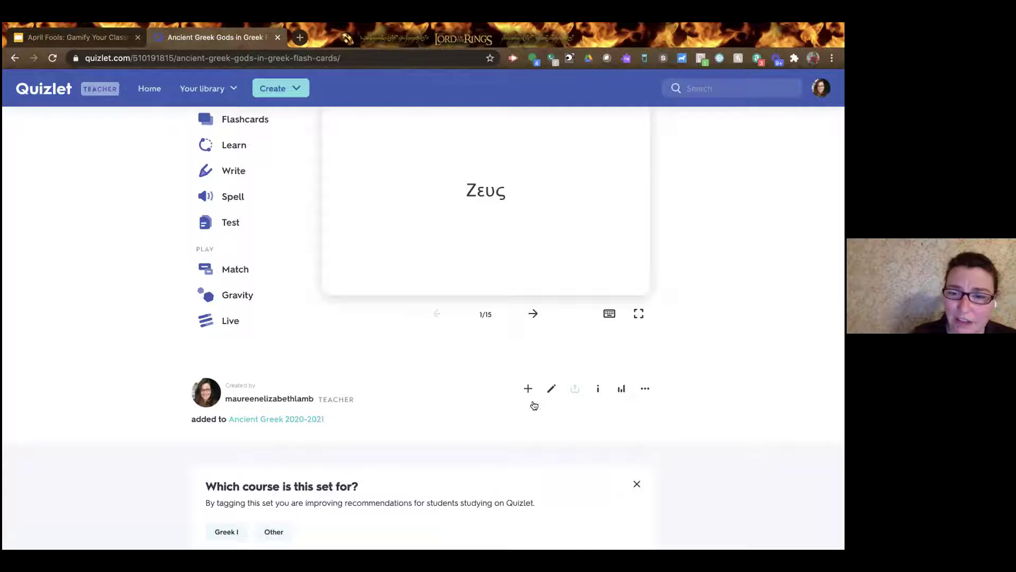
click(577, 389)
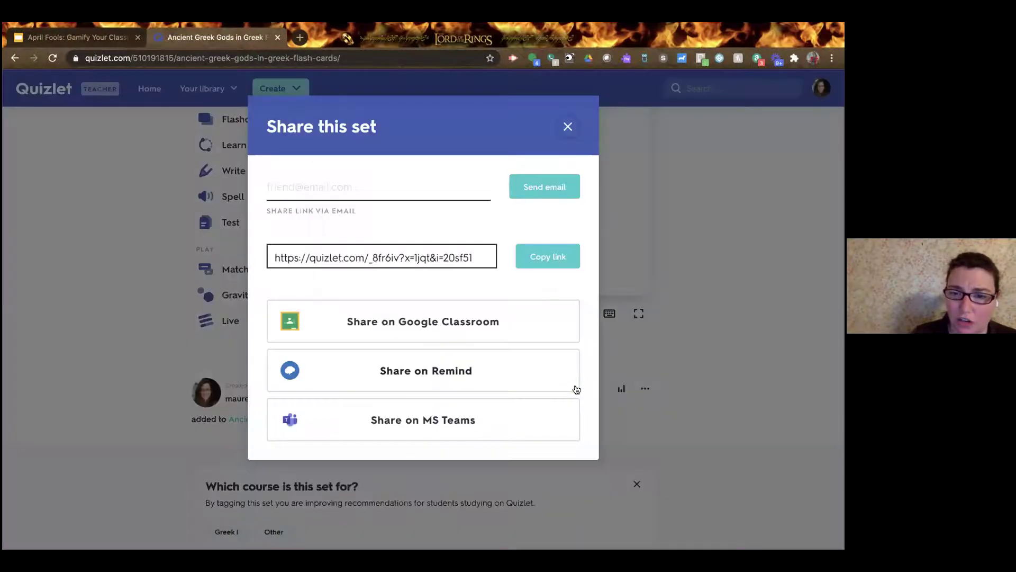
click(568, 127)
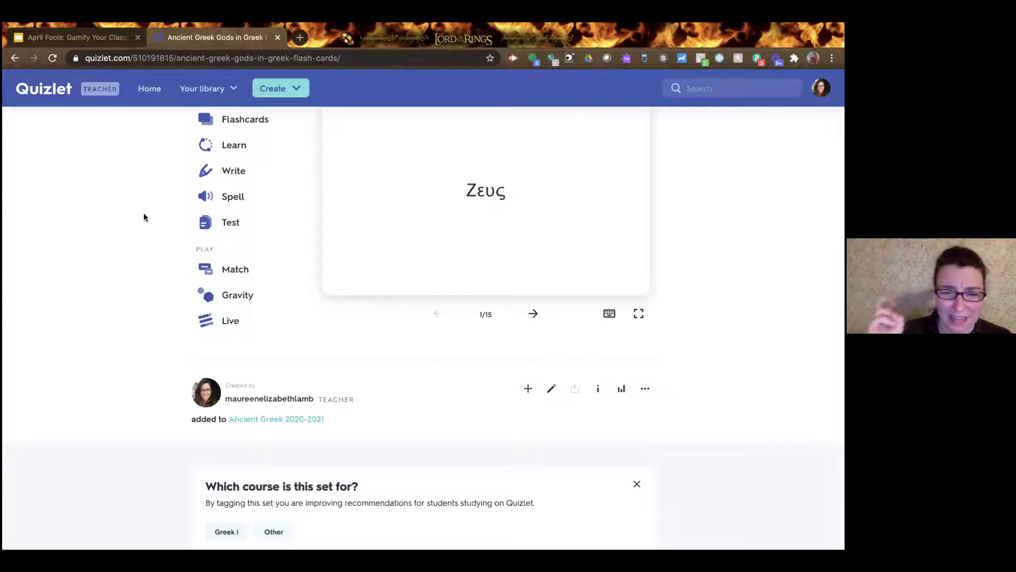
click(112, 39)
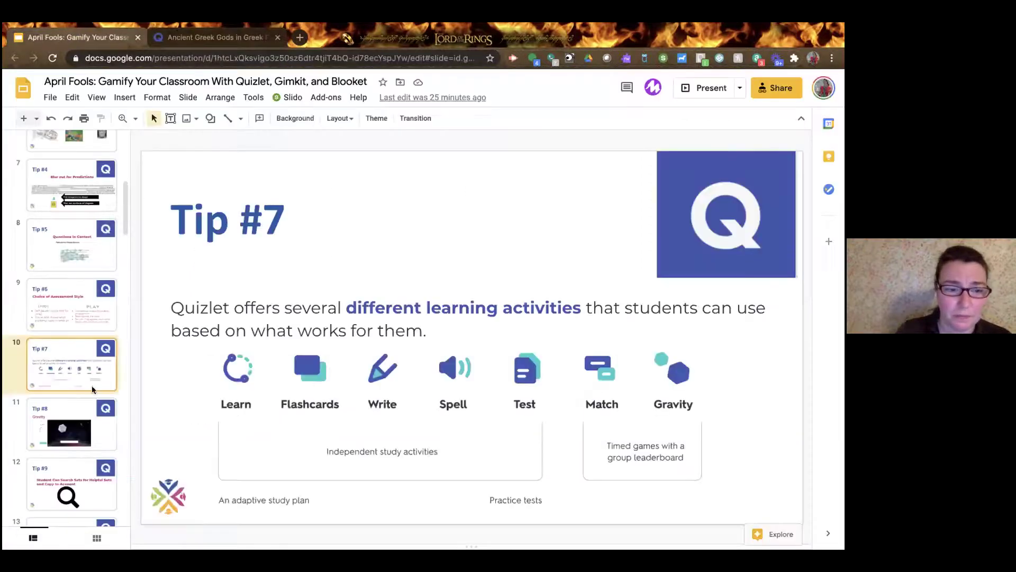
- Review the Tip #8 Gravity slide, then advance to the Tip #9 slide on searching and copying sets
click(87, 413)
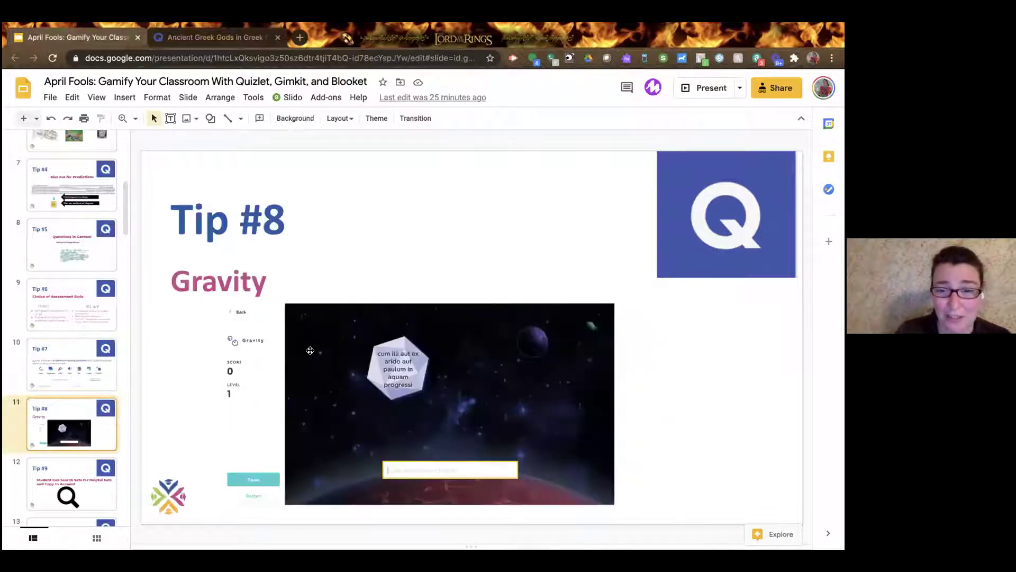
key(Down)
key(Down)
key(Up)
key(Up)
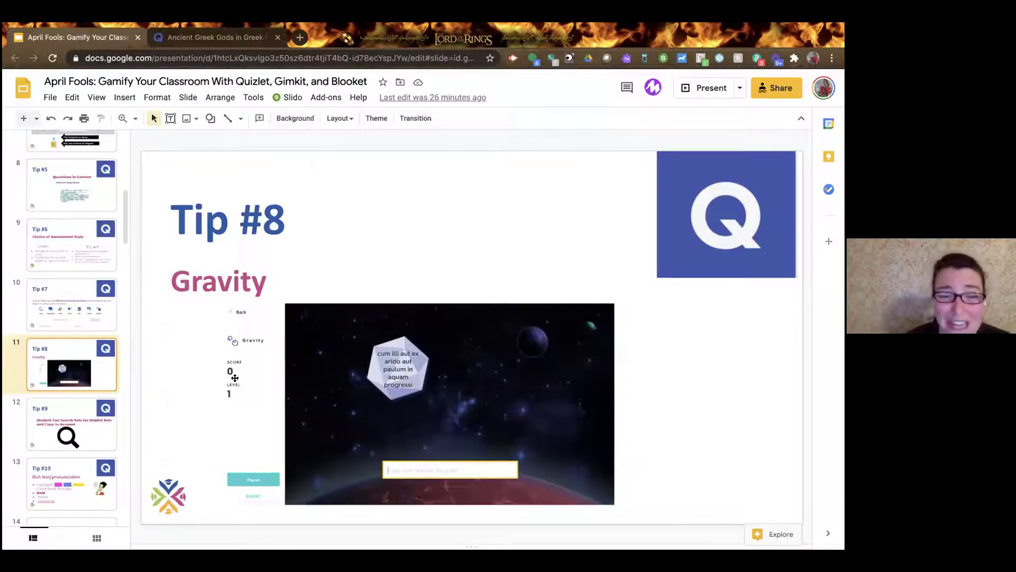
click(74, 421)
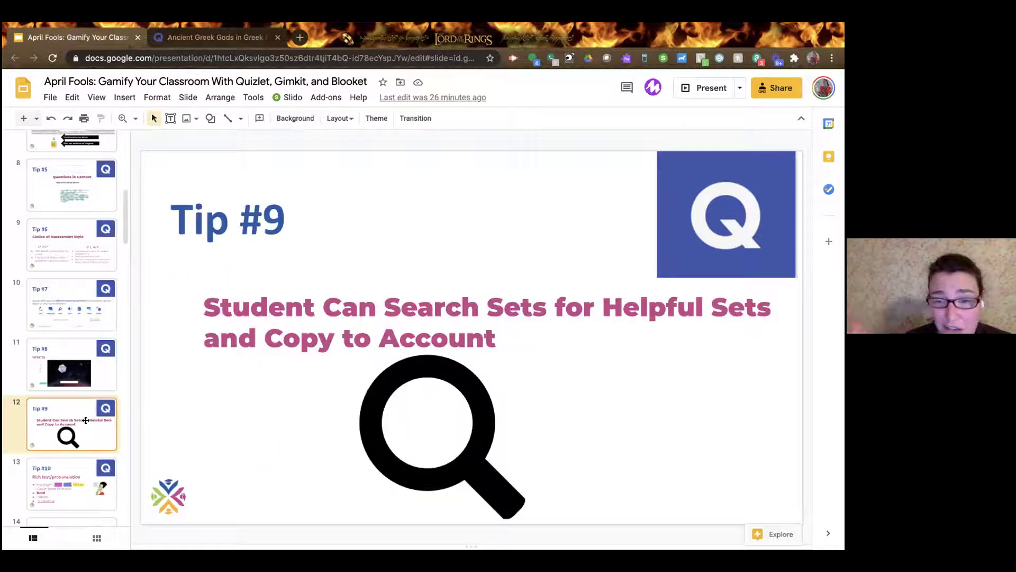
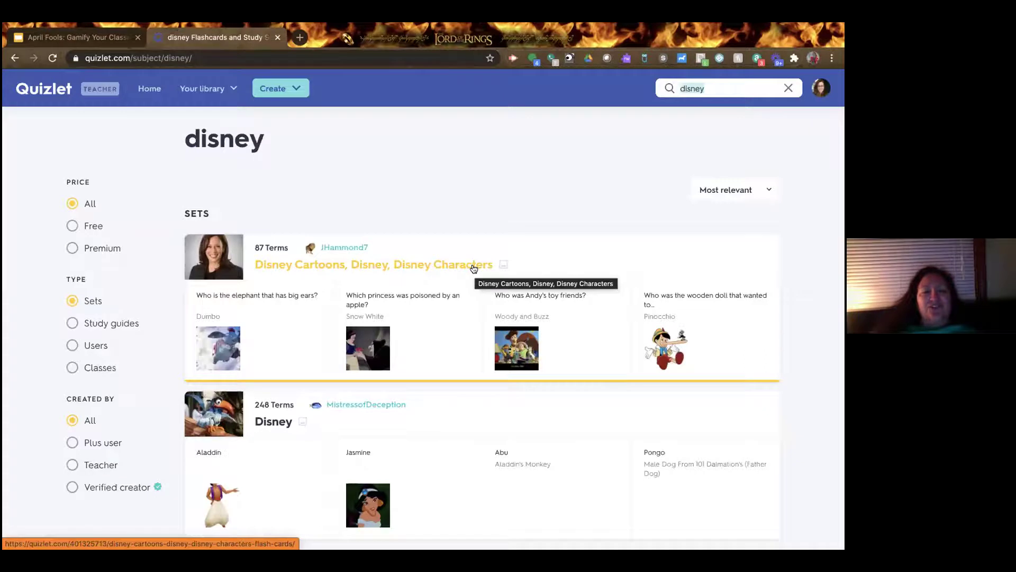
- Open the Disney Cartoons, Disney, Disney Characters set, browse its cards, and launch Quizlet Live
click(474, 269)
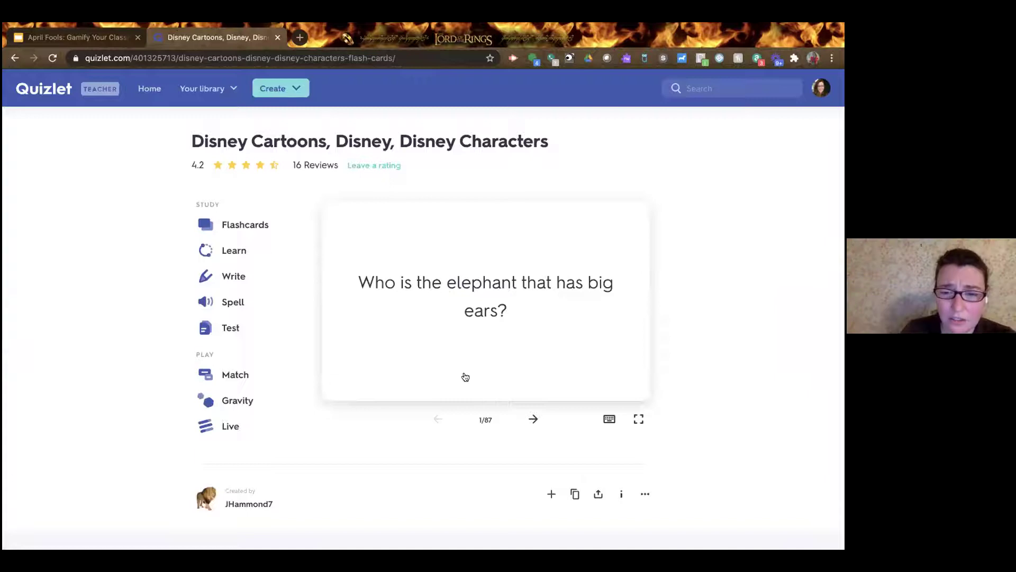
scroll(465, 376, down, 4)
scroll(465, 377, down, 2)
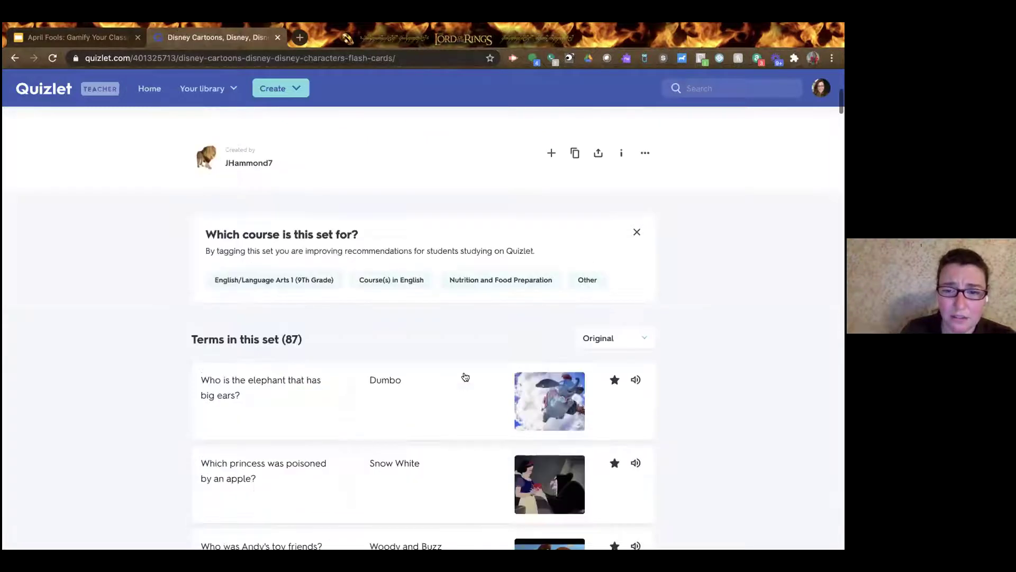
scroll(465, 376, up, 1)
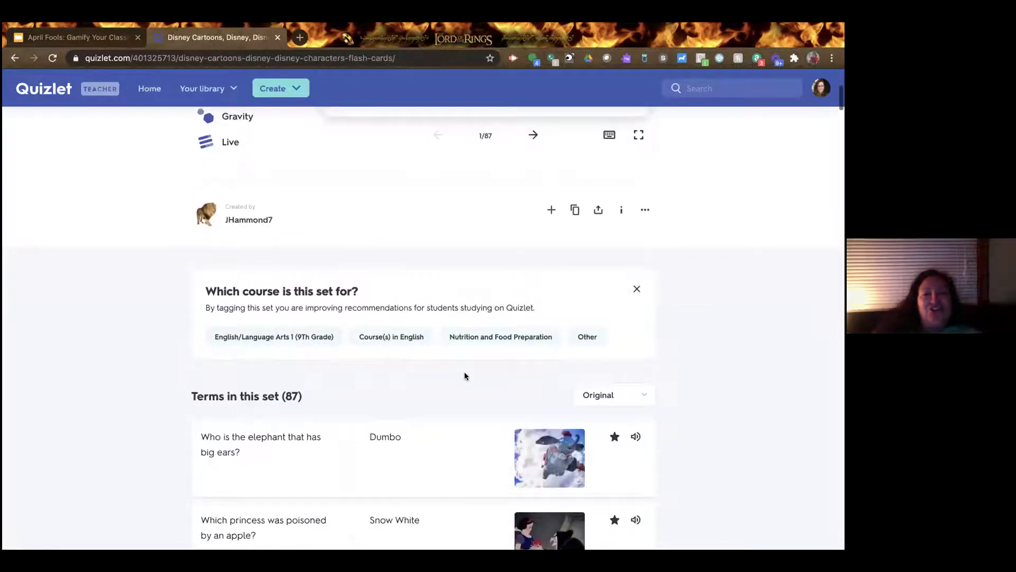
scroll(465, 376, up, 4)
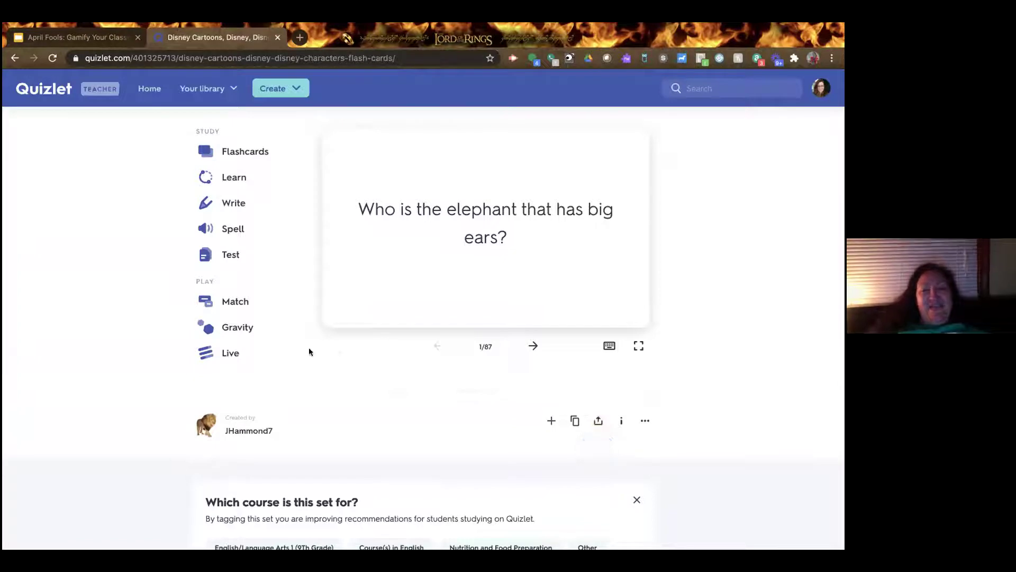
click(236, 349)
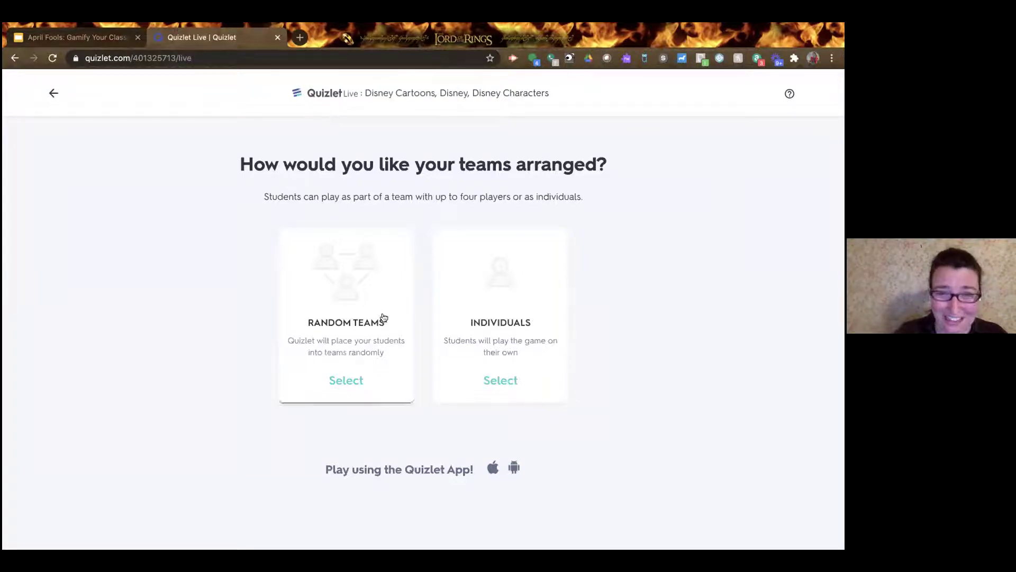
- Configure Live for individual players, term-and-definition questions, and game music Off
click(496, 332)
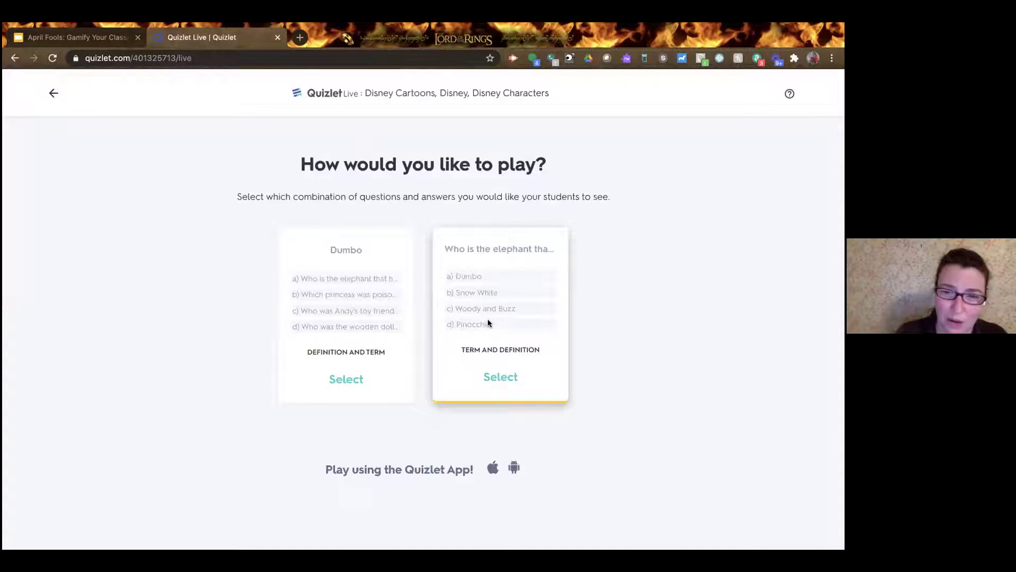
click(487, 322)
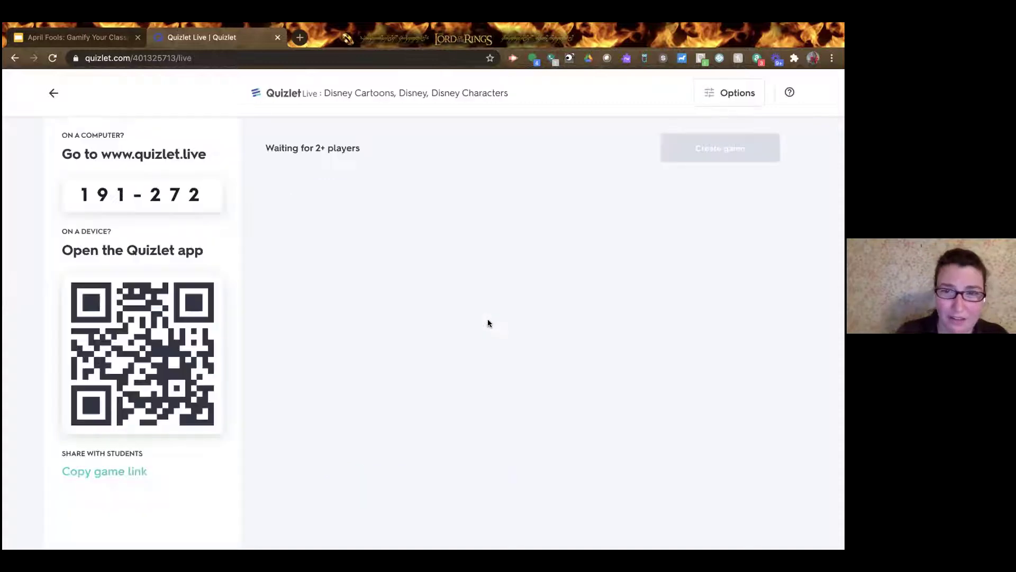
click(743, 94)
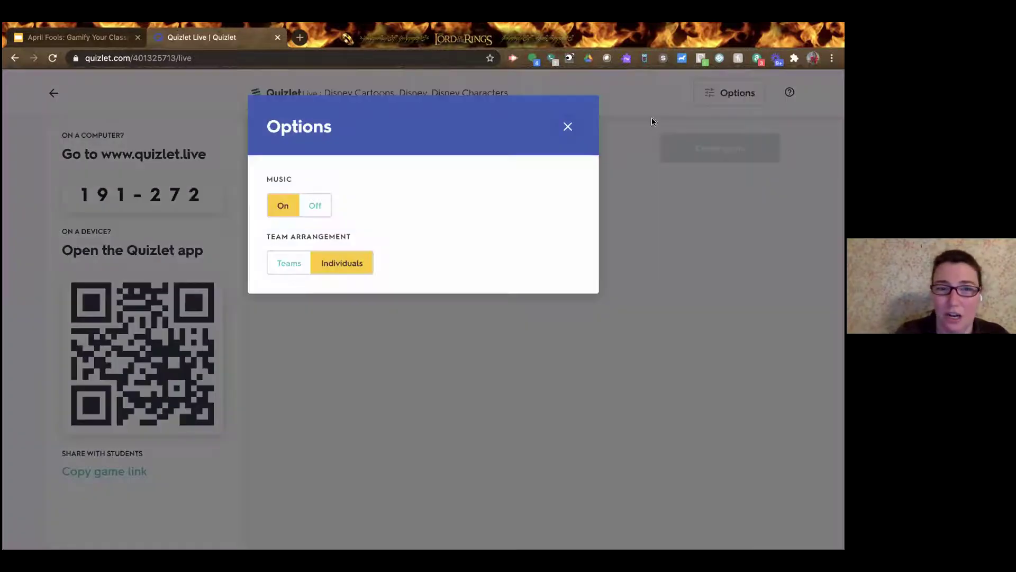
click(320, 208)
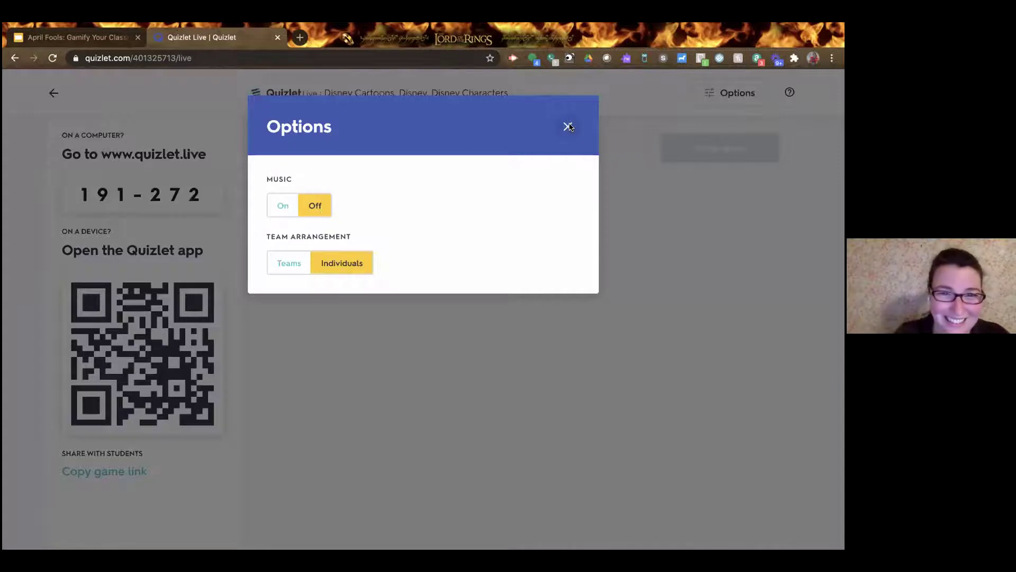
click(568, 126)
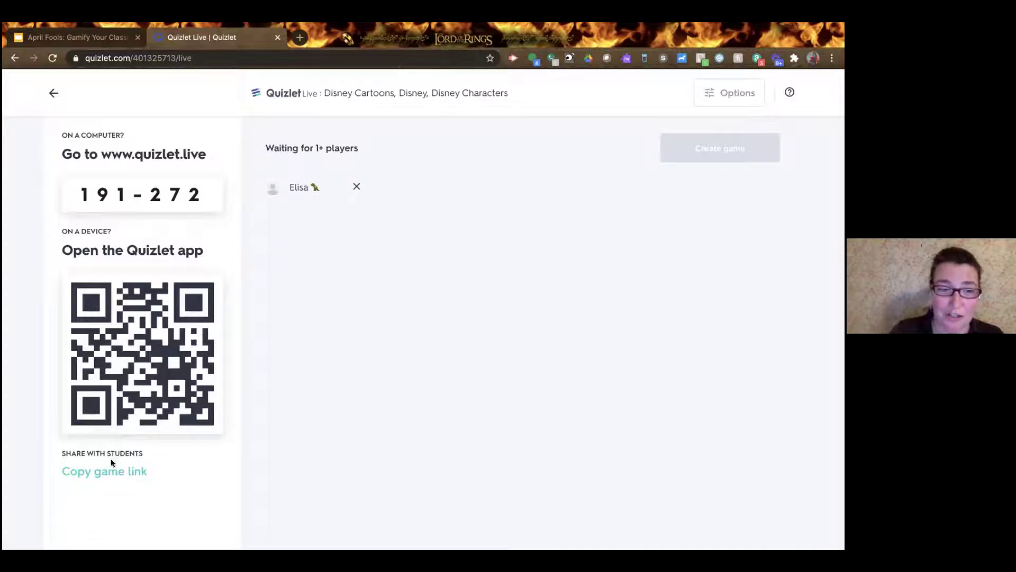
- Copy the game link, wait for eight players to join, then create the game
click(125, 470)
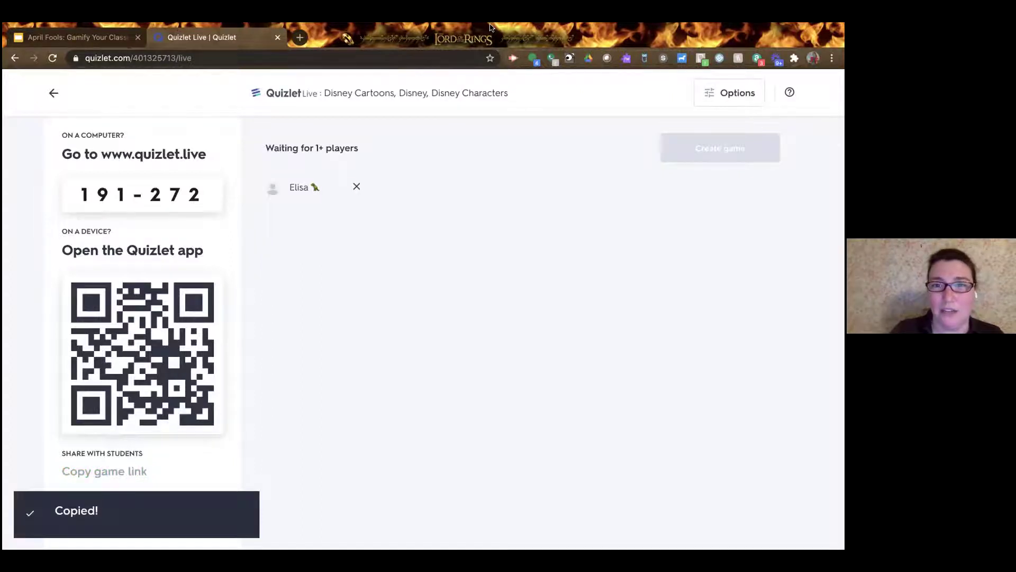
mouse_move(490, 28)
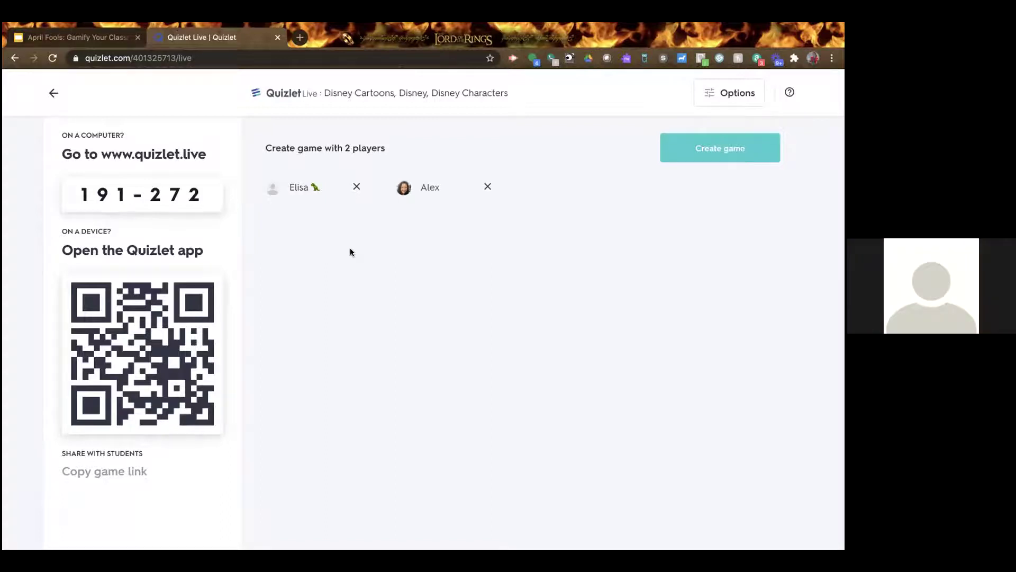
mouse_move(413, 24)
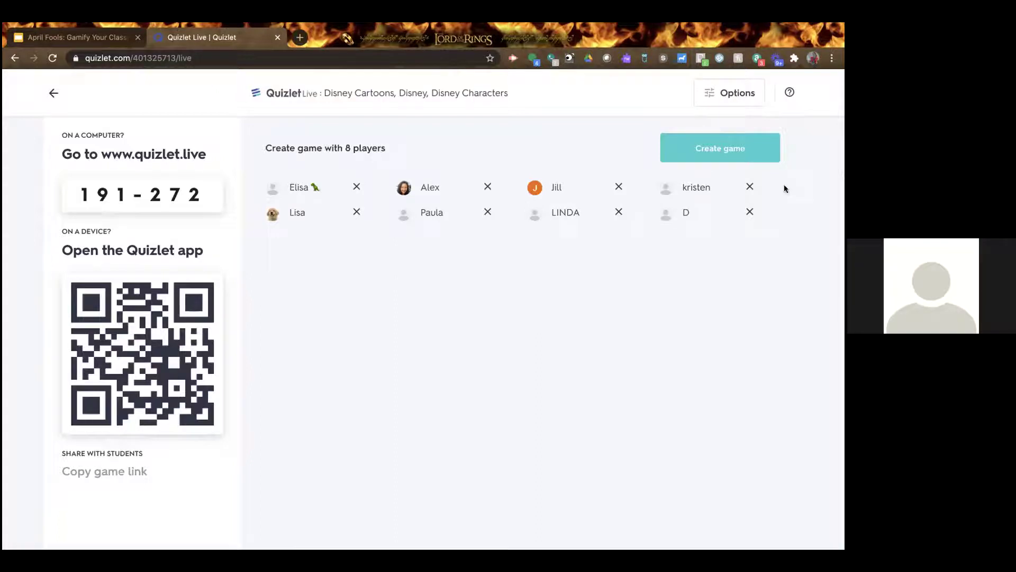
click(742, 154)
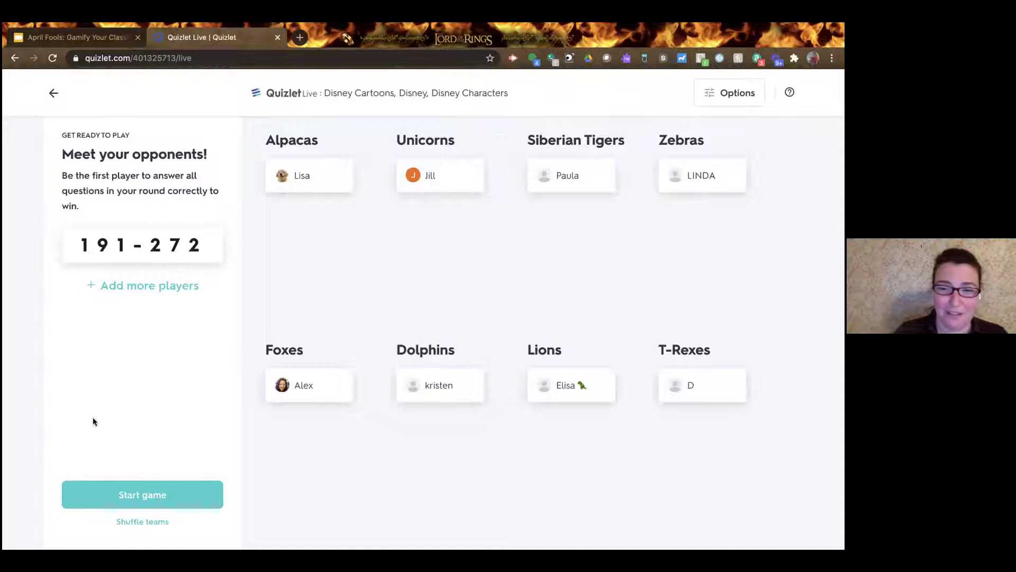
- Start the Live game for all eight animal-team players
click(123, 493)
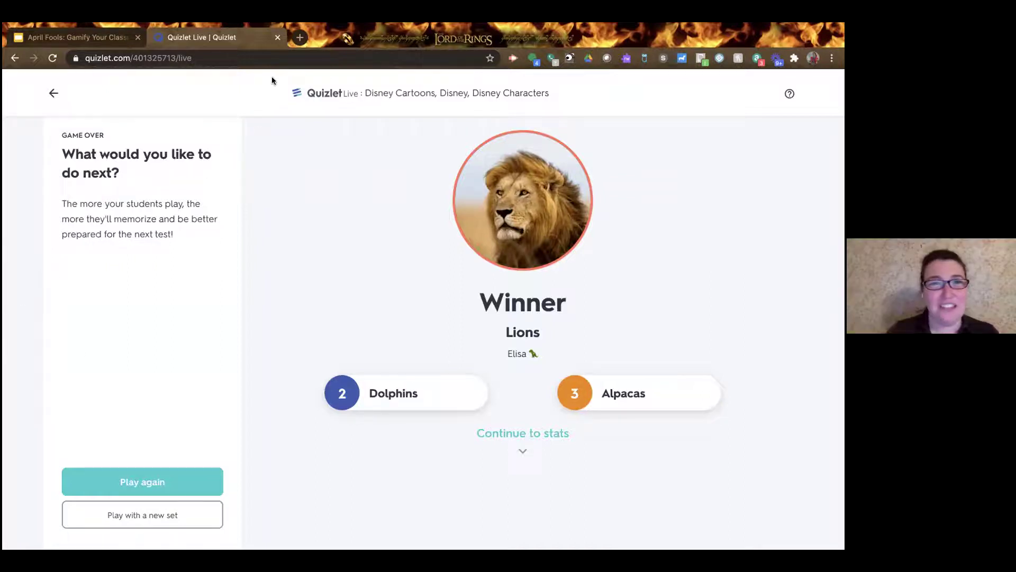
- Close the Quizlet Live tab and open the Quizlet site in a new tab
click(246, 55)
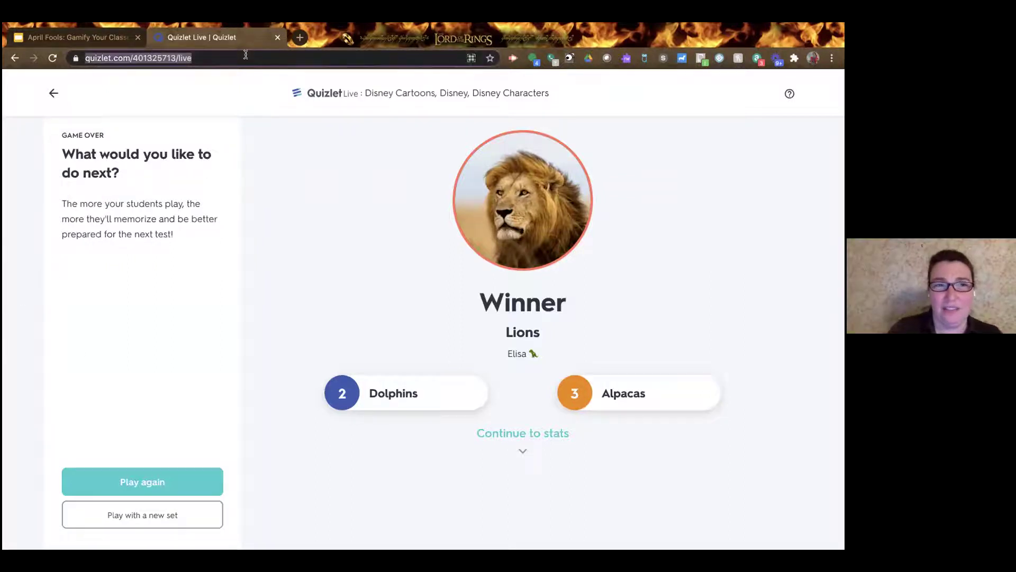
click(277, 38)
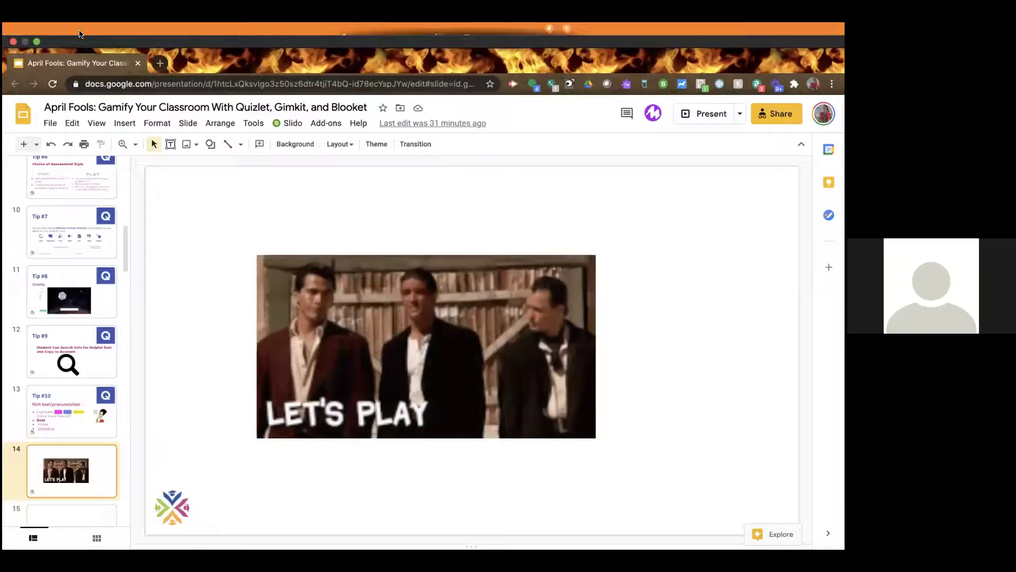
click(87, 28)
click(82, 41)
text(quizlet)
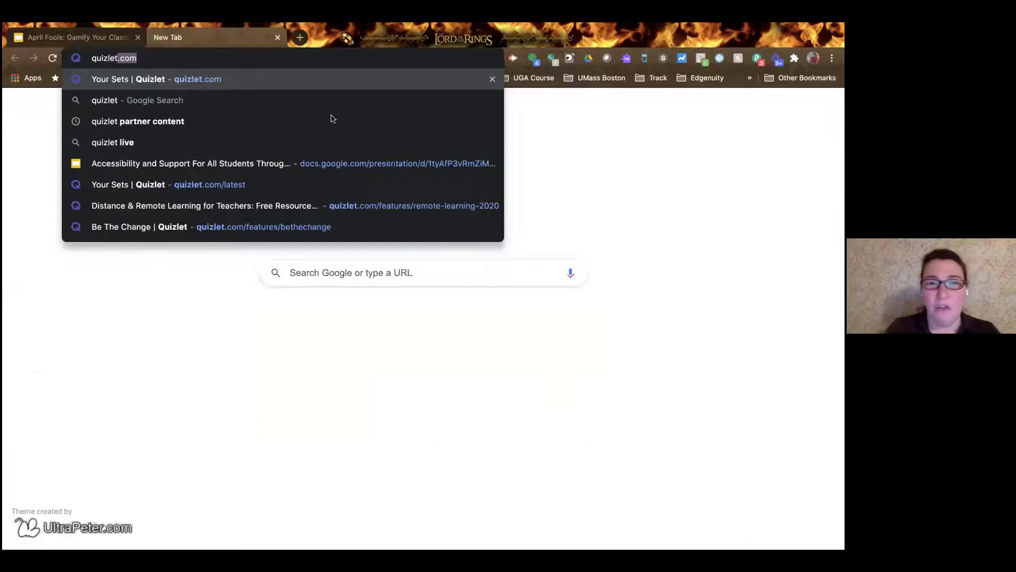
key(Return)
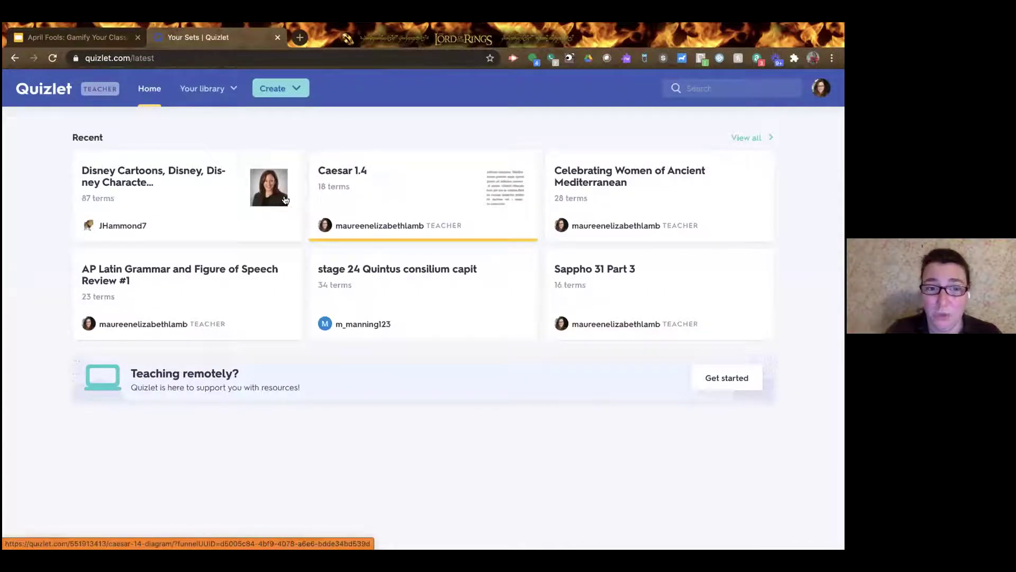
- Export the AP Latin Grammar and Figure of Speech Review #1 set and copy its text
click(240, 280)
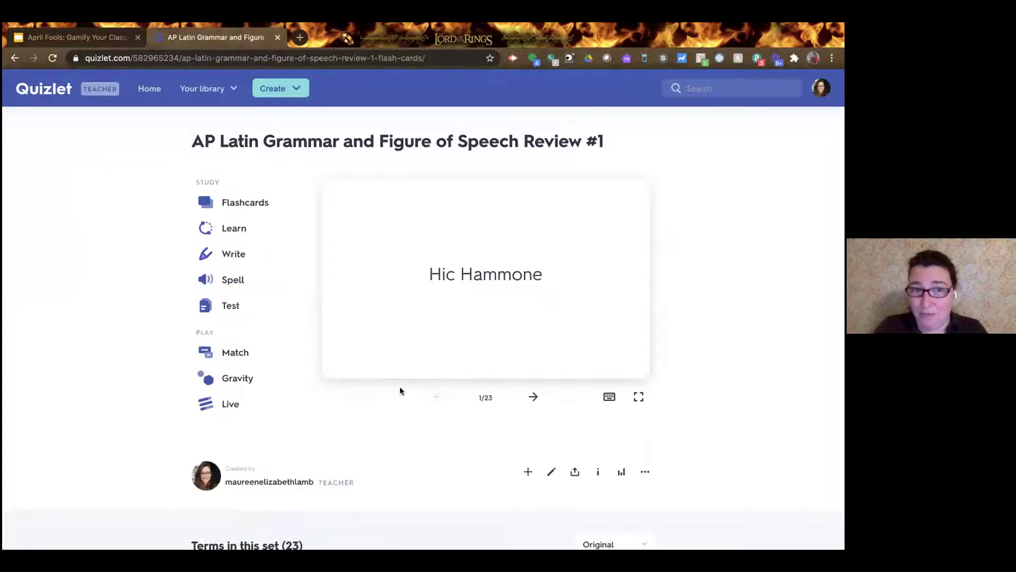
click(645, 473)
scroll(644, 474, down, 2)
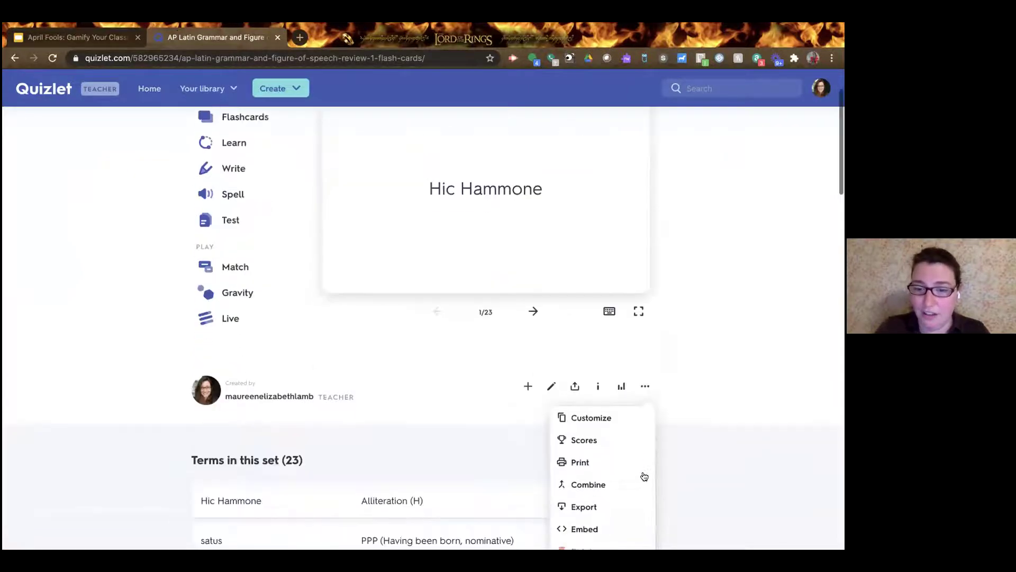
click(605, 506)
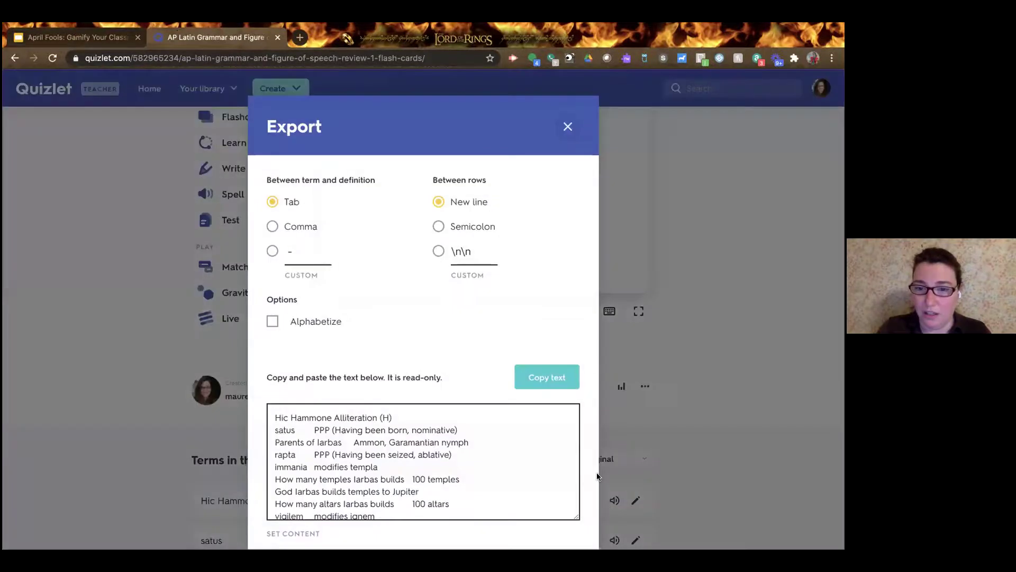
click(559, 378)
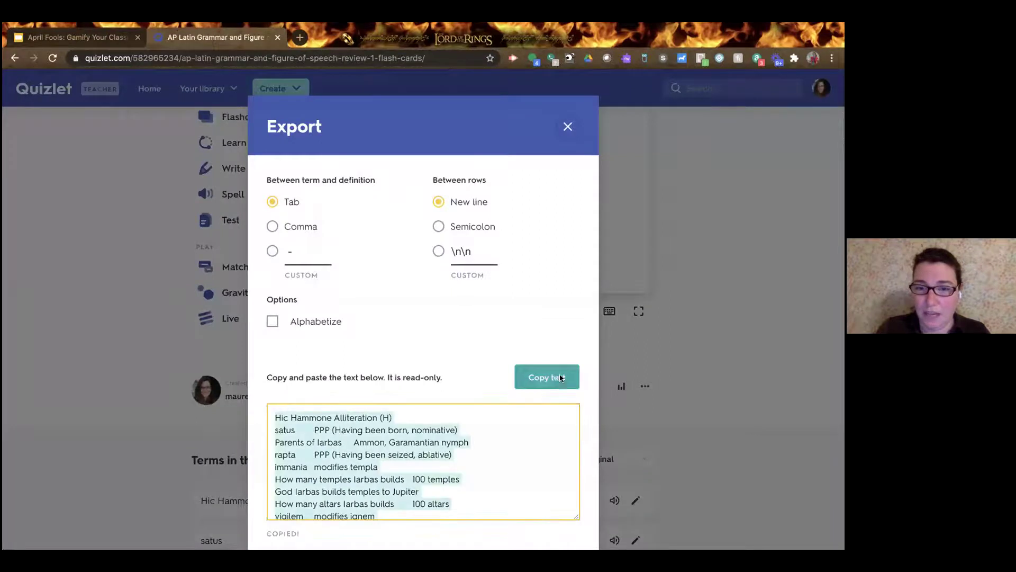
click(568, 127)
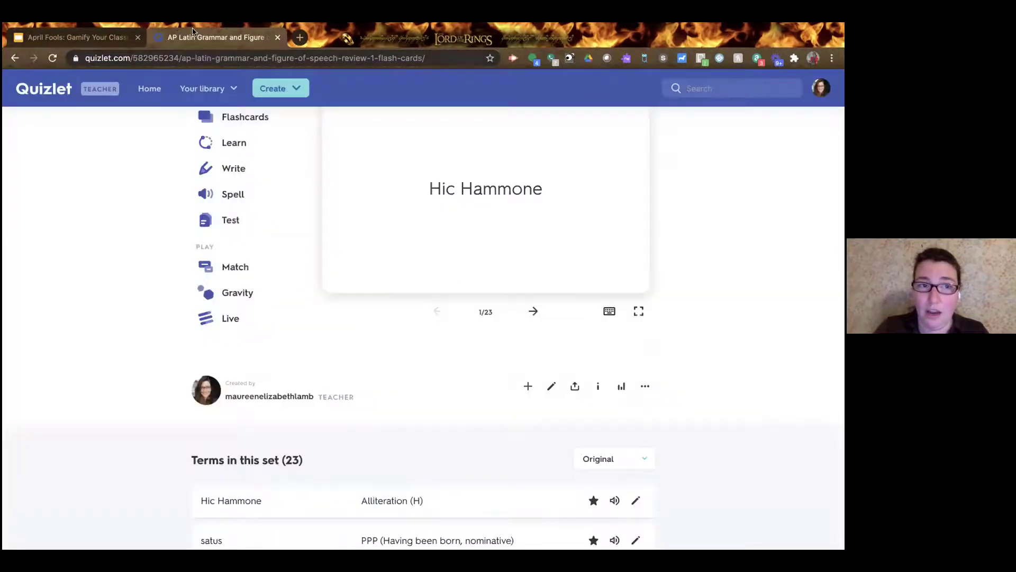
- In a new tab, search for blooket, go to blooket.com and log in
mouse_move(118, 27)
click(84, 28)
click(86, 42)
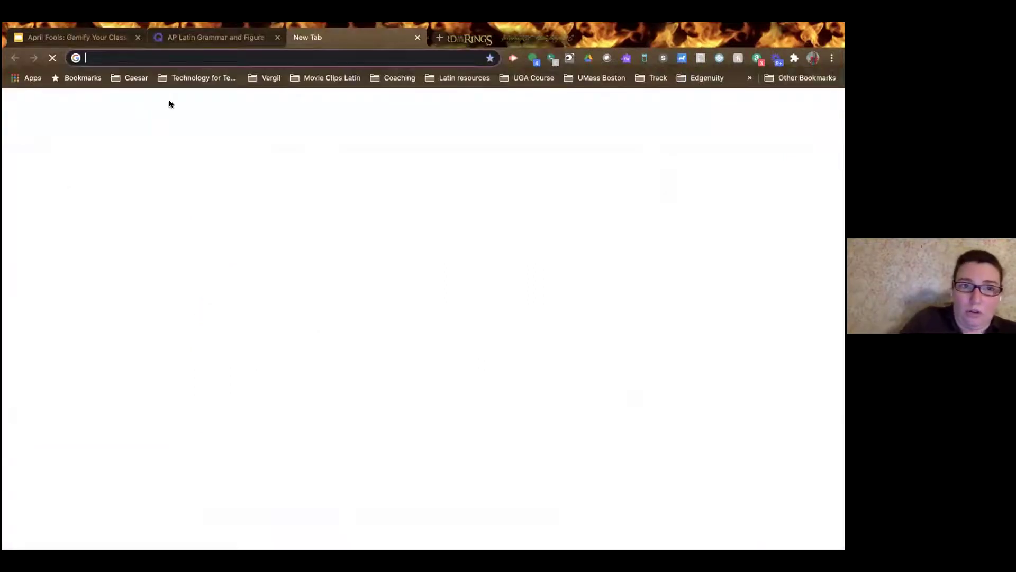
text(blooket)
key(Return)
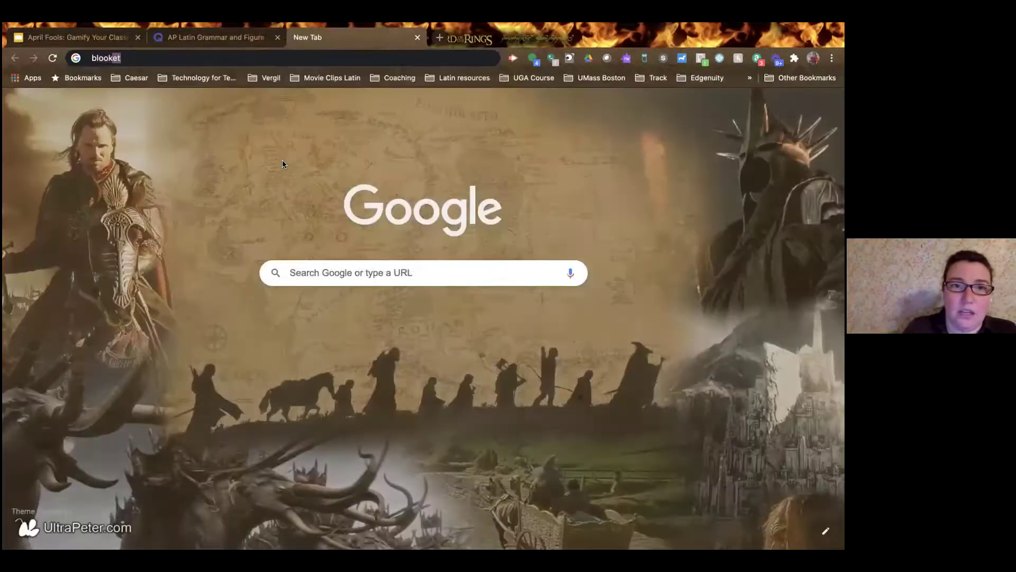
click(135, 203)
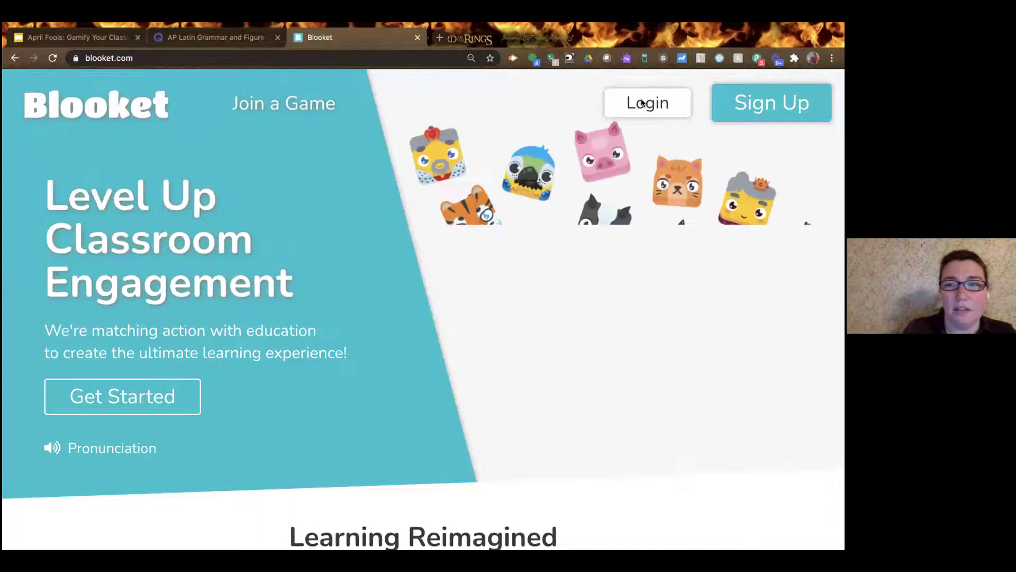
click(479, 179)
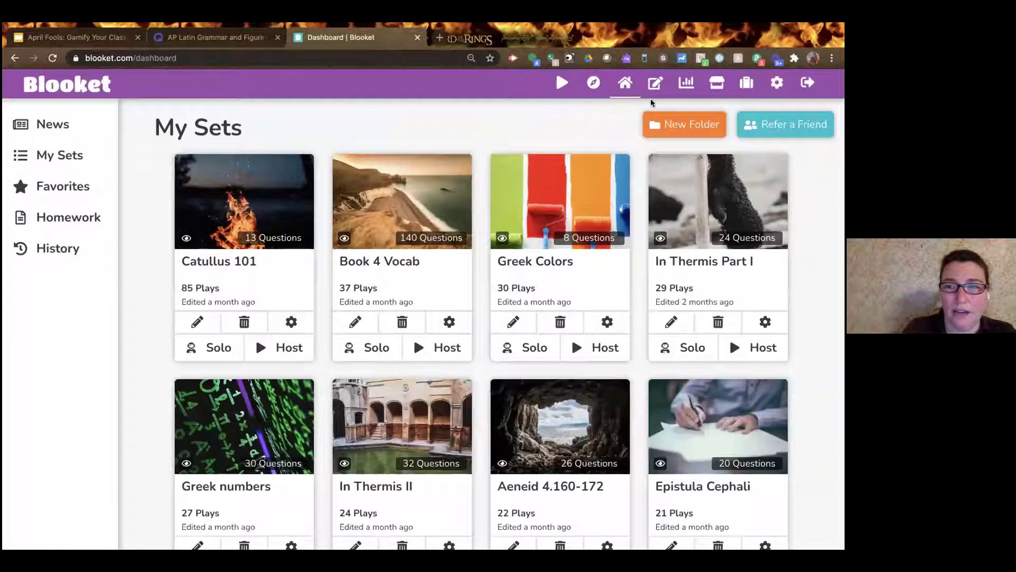
- Create a new Blooket set titled 'Testing'
click(623, 94)
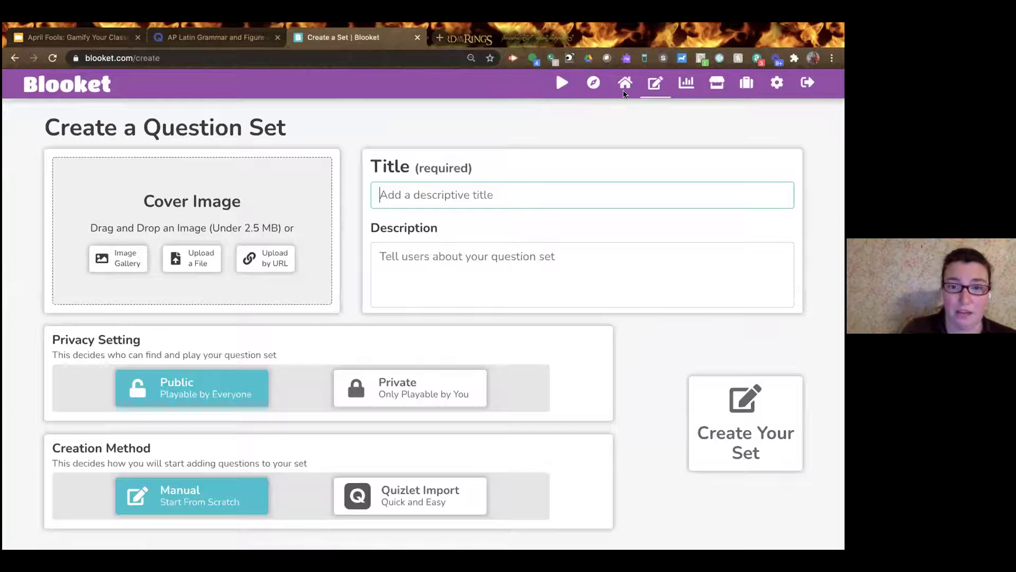
text(T)
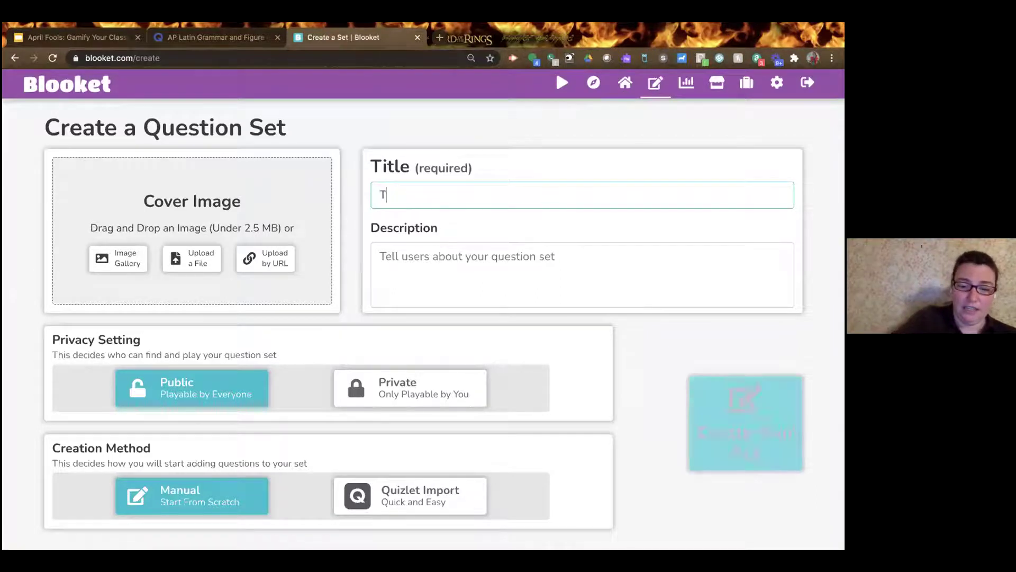
text(estinh)
key(BackSpace)
text(g)
- Use the pen-and-mug gallery photo from a 'test' search as cover and choose Quizlet Import
click(144, 255)
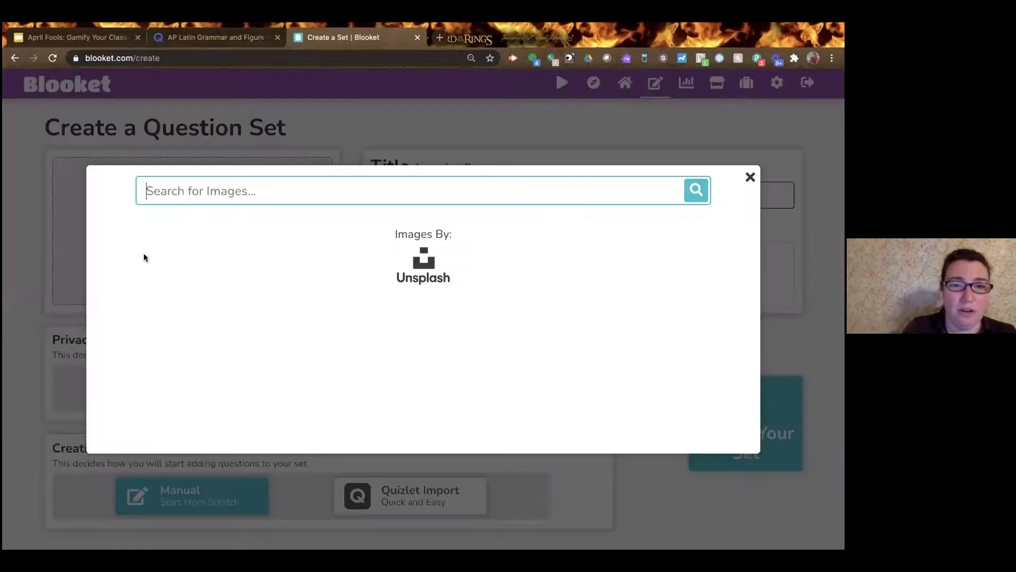
text(test)
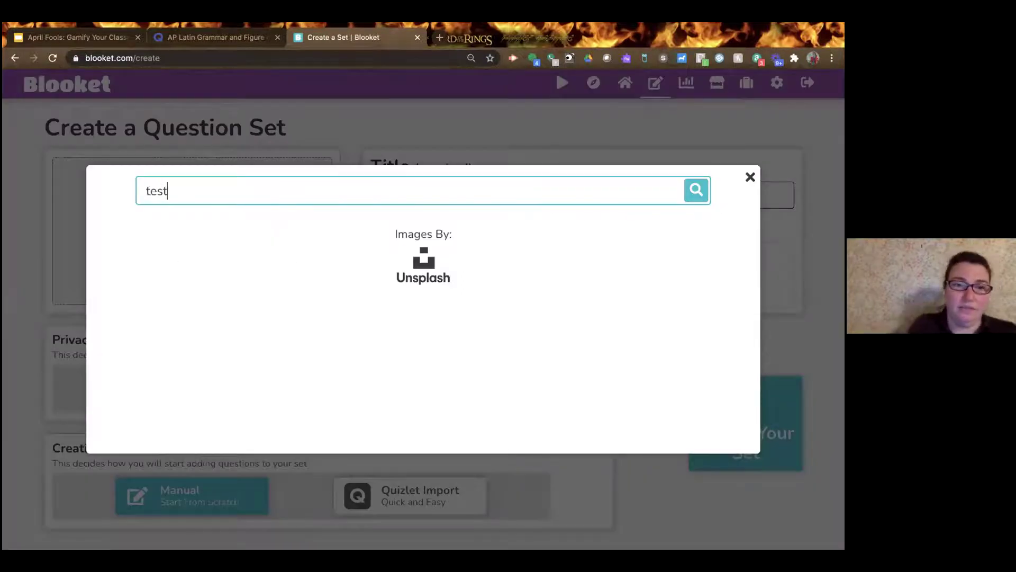
key(Return)
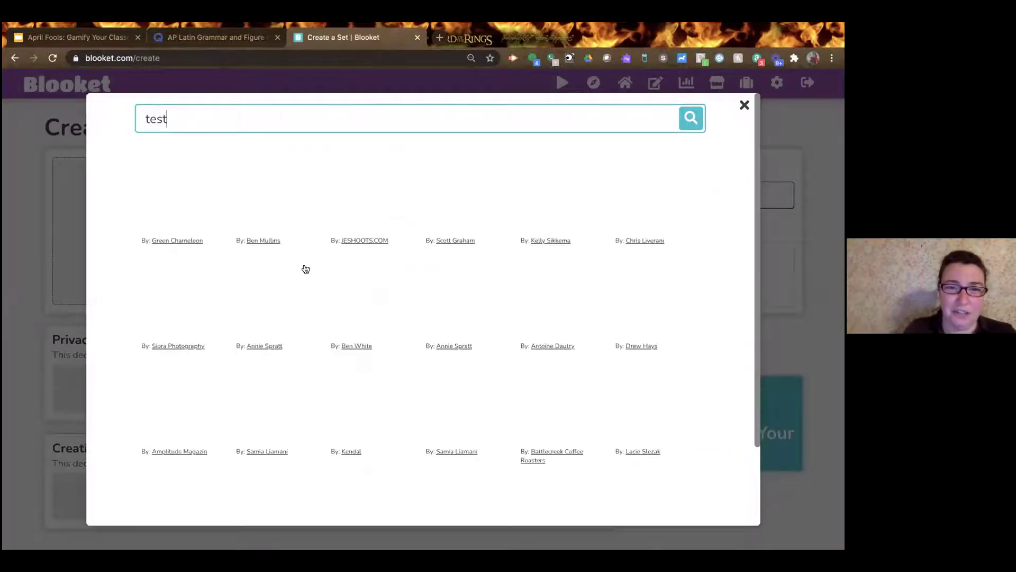
click(183, 191)
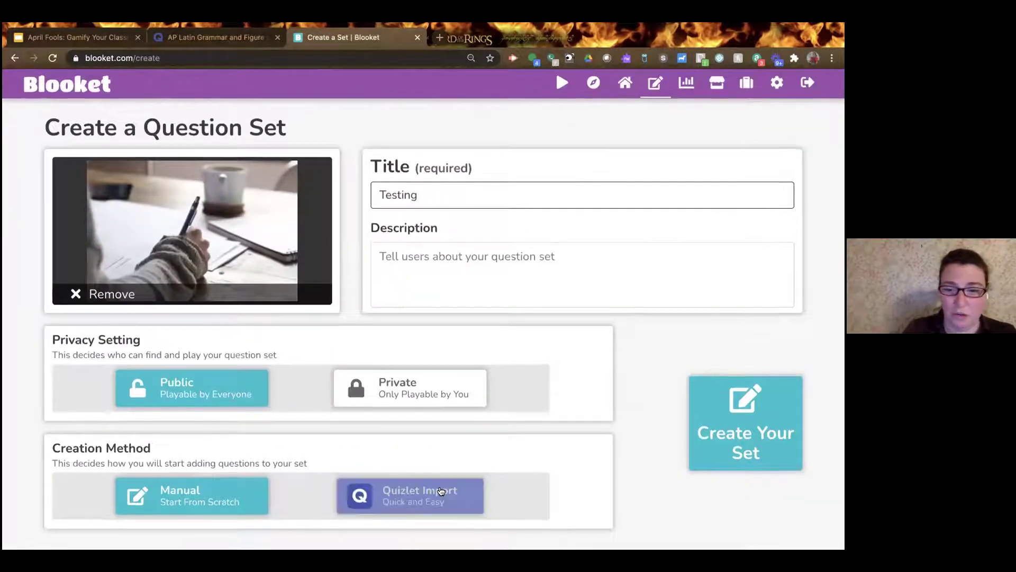
click(413, 495)
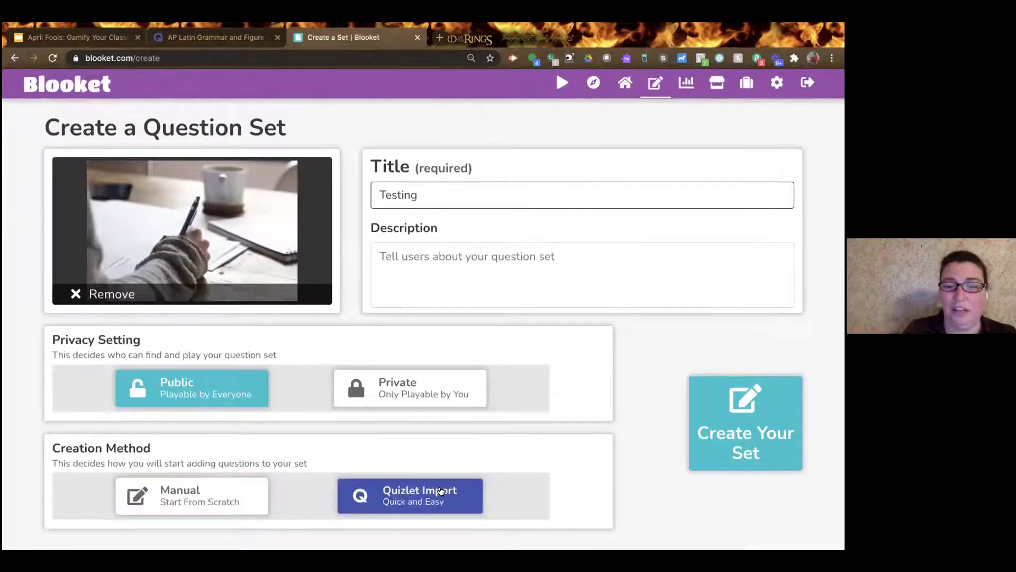
click(693, 419)
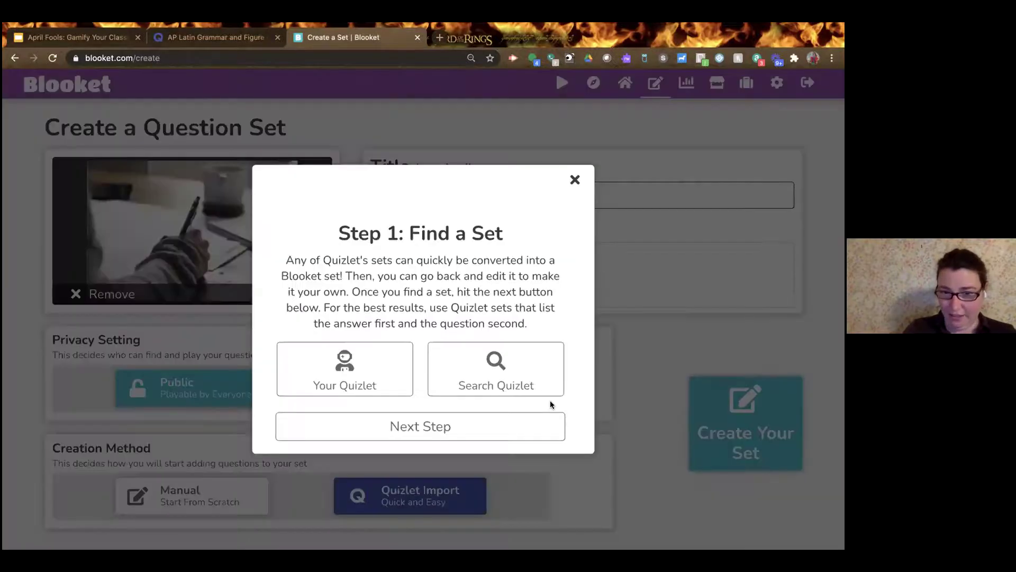
- Paste the copied Quizlet terms into the import box and add them as questions
click(421, 425)
scroll(422, 424, down, 5)
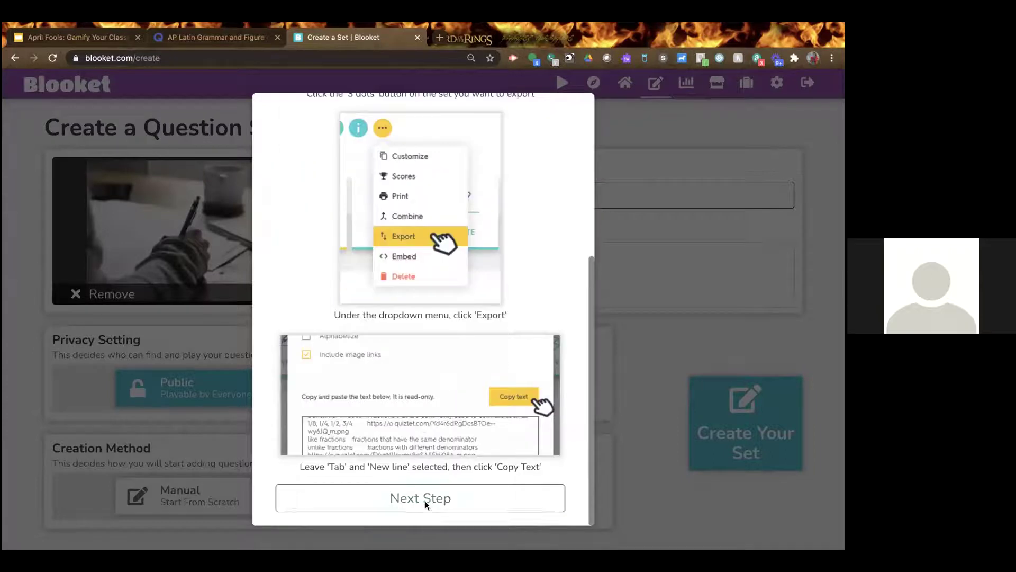
click(425, 500)
click(393, 393)
key(ctrl+v)
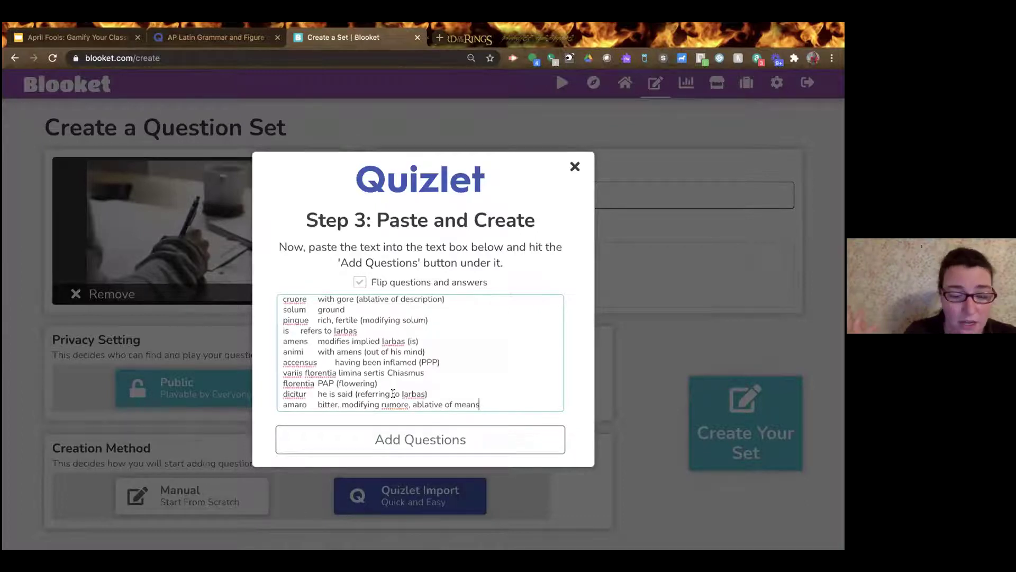
click(449, 438)
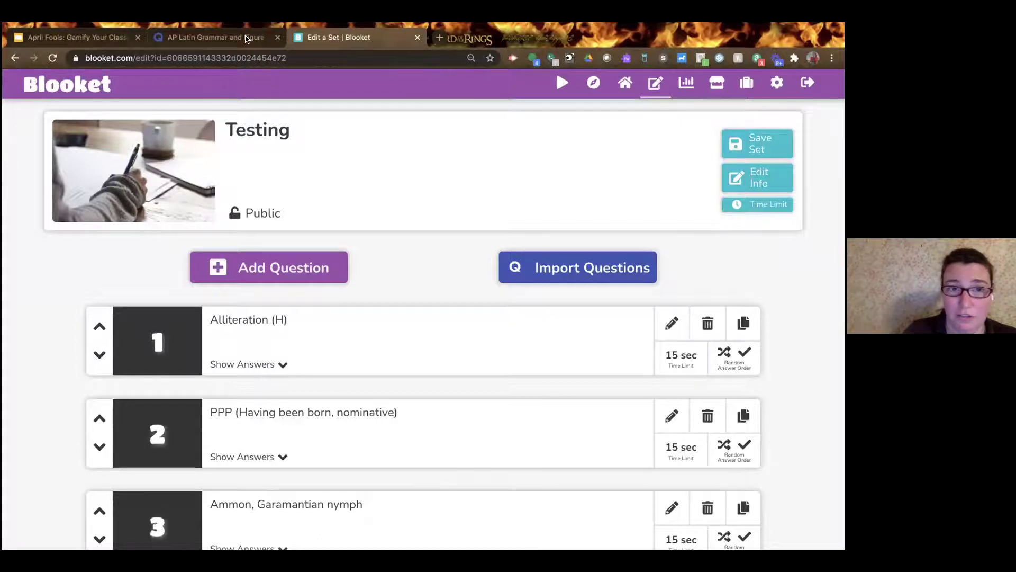
- Close the Blooket tab and switch back to the April Fools presentation
mouse_move(202, 24)
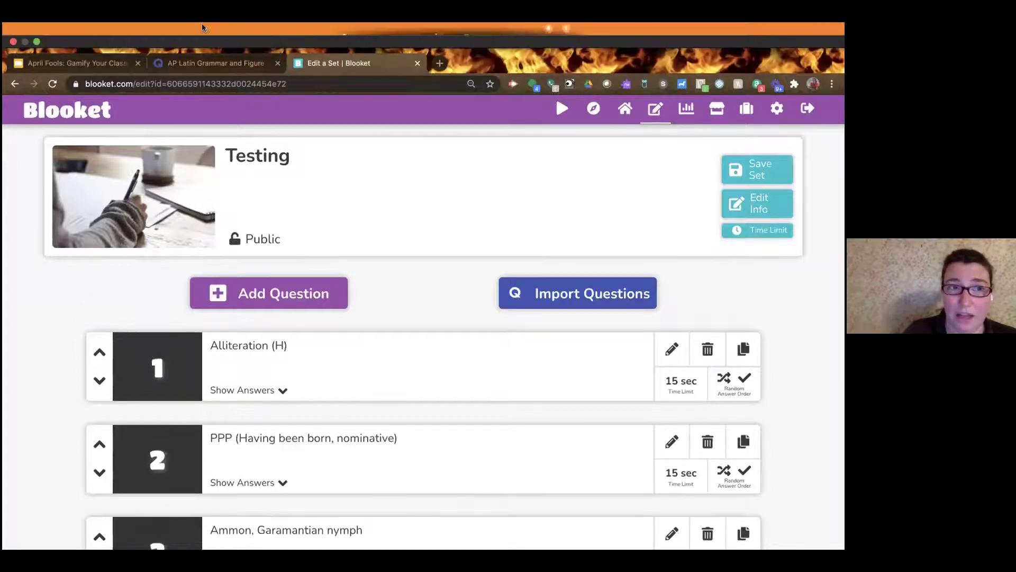
click(37, 42)
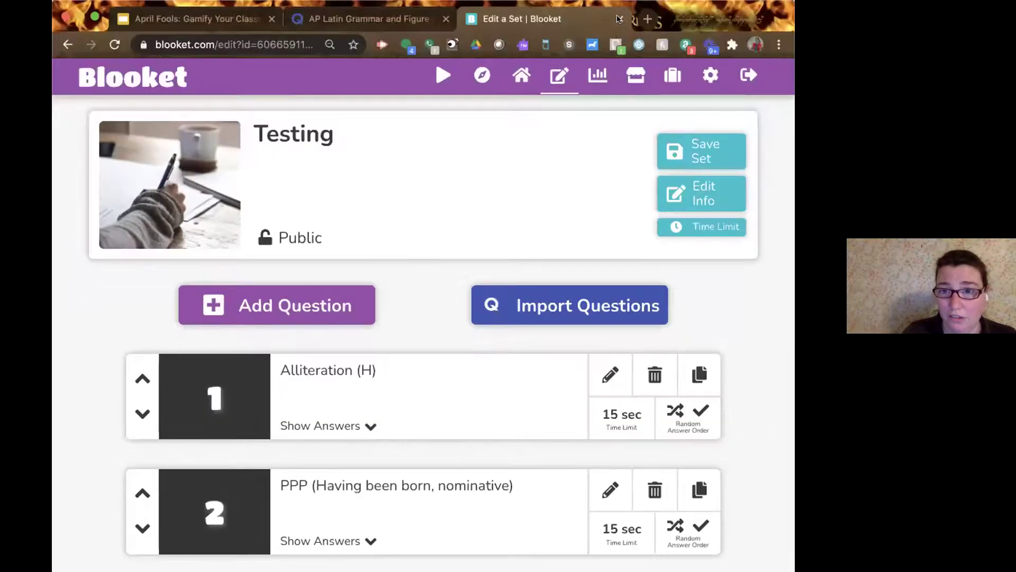
key(super+w)
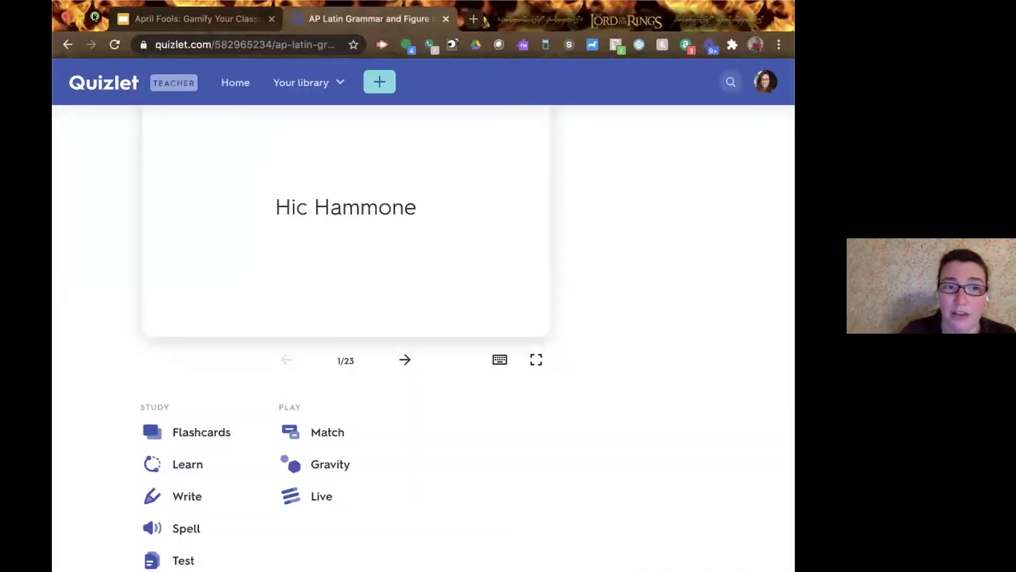
click(94, 16)
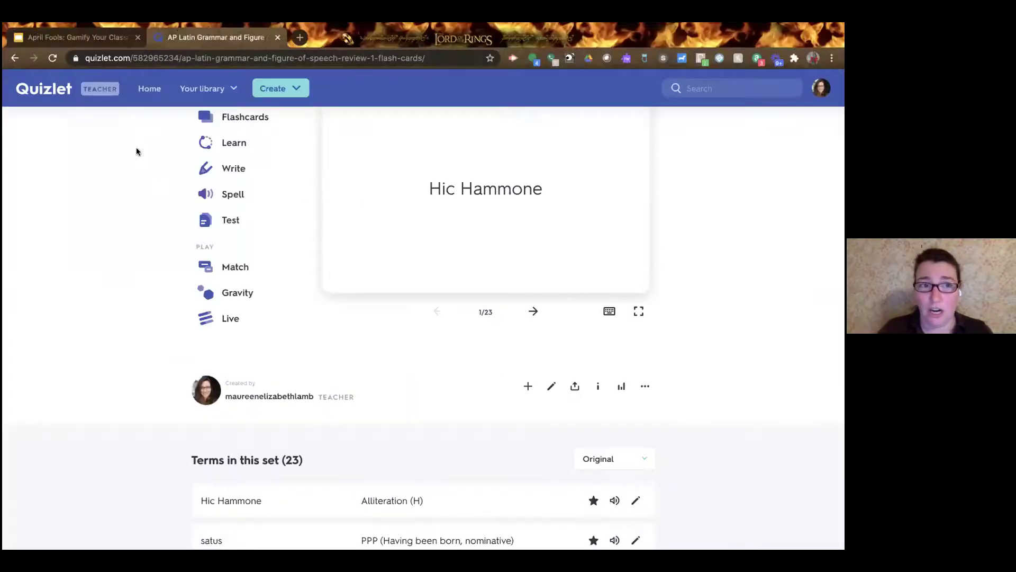
click(89, 35)
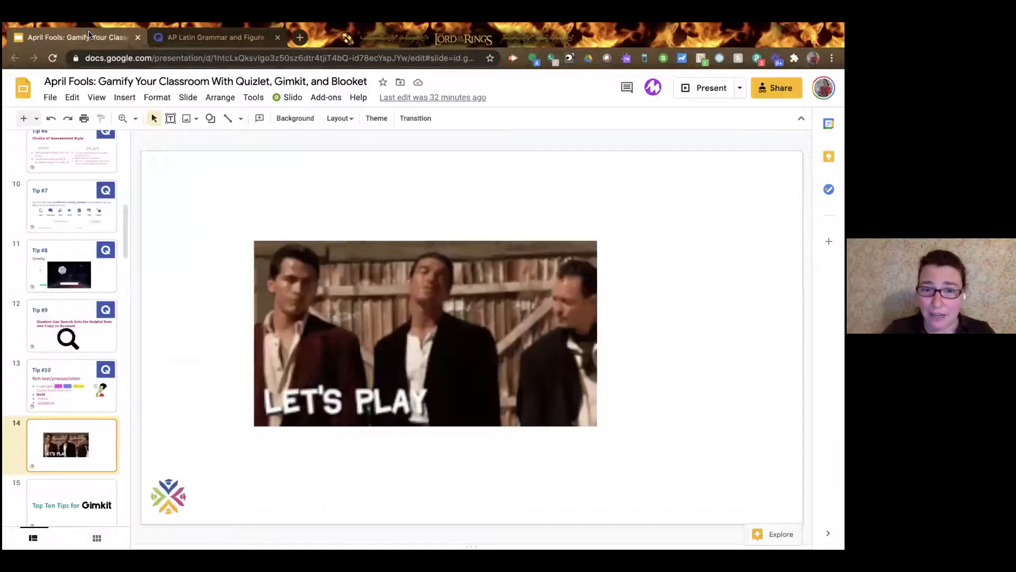